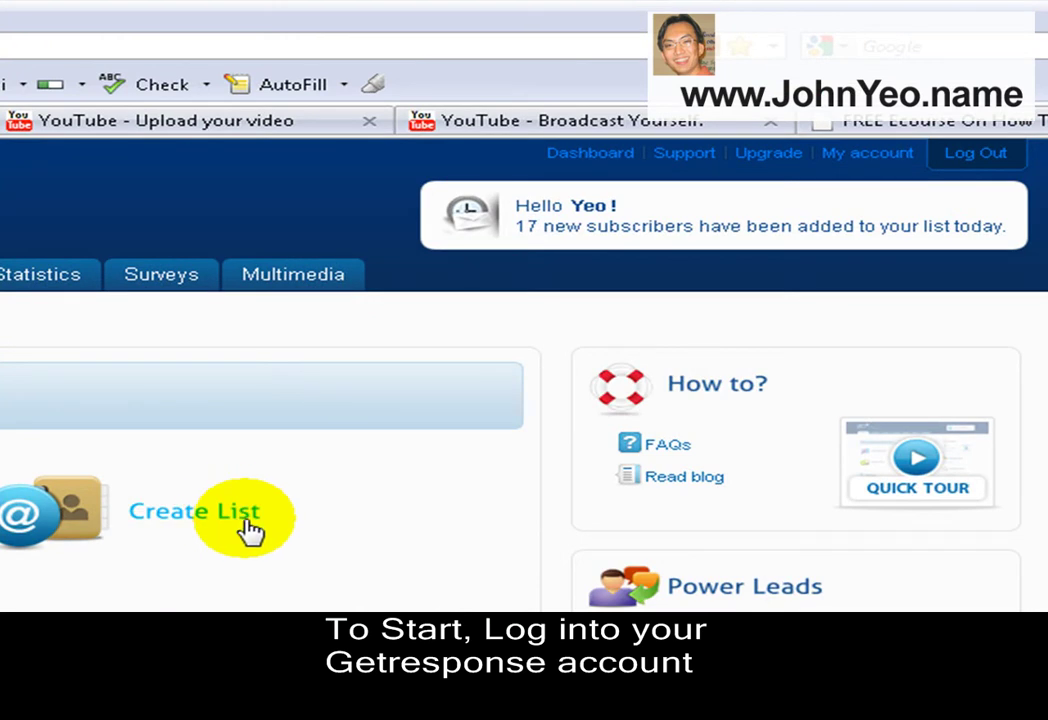
# Open a new browser tab and search Google for "nvu download"
pyautogui.click(930, 121)
pyautogui.rightClick(930, 121)
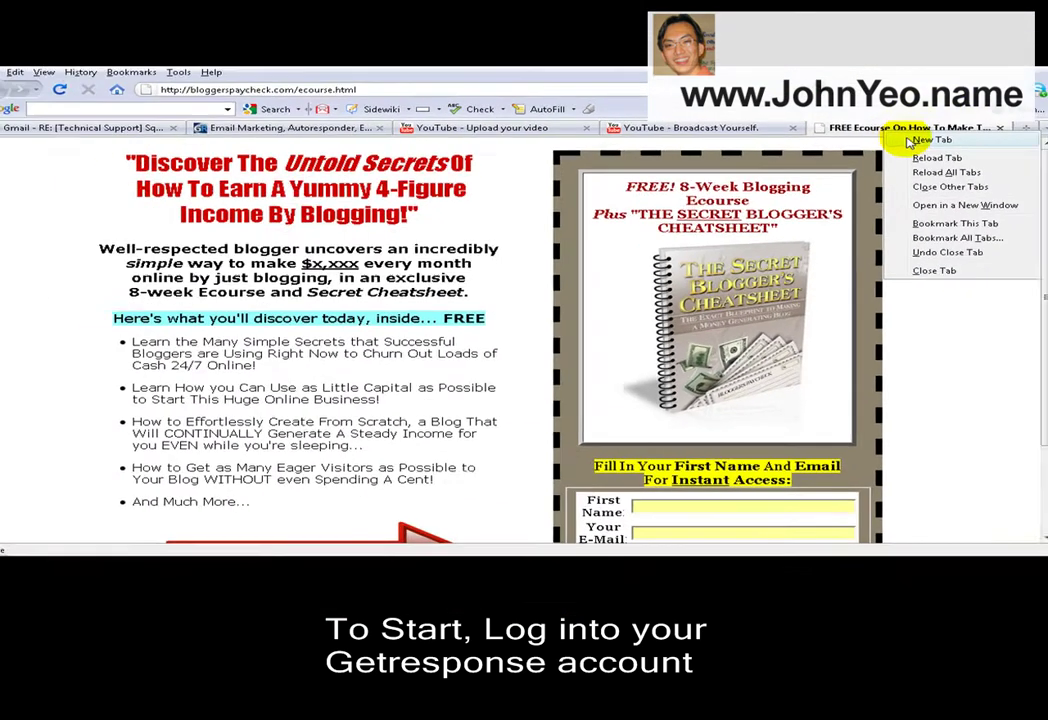
pyautogui.click(893, 137)
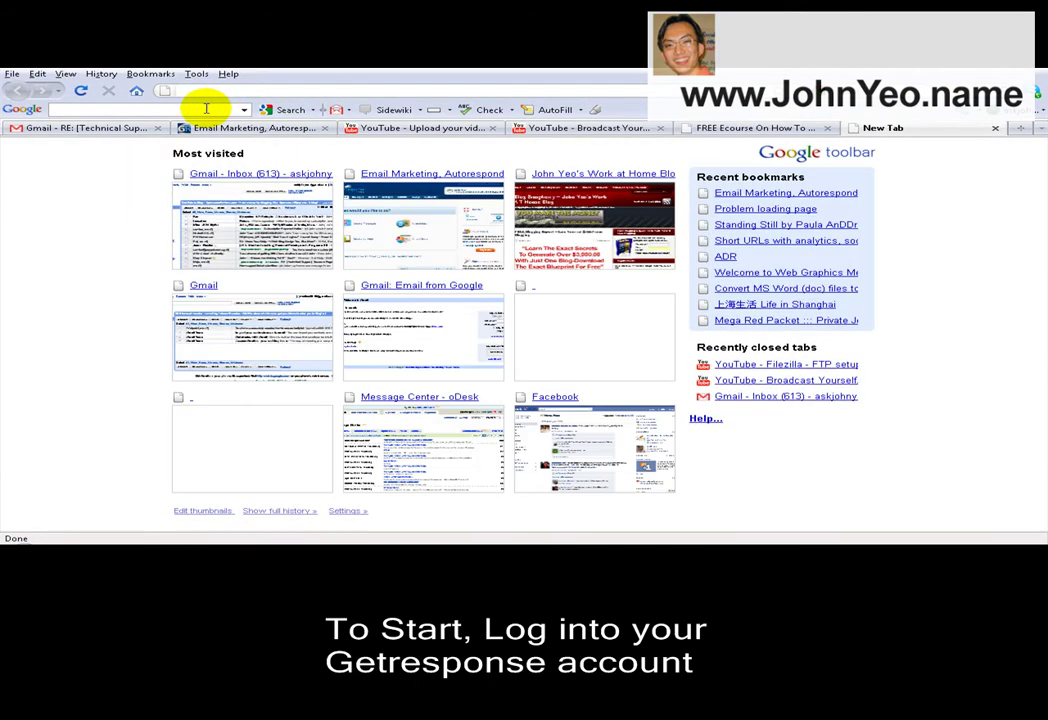
pyautogui.write('nvu downl')
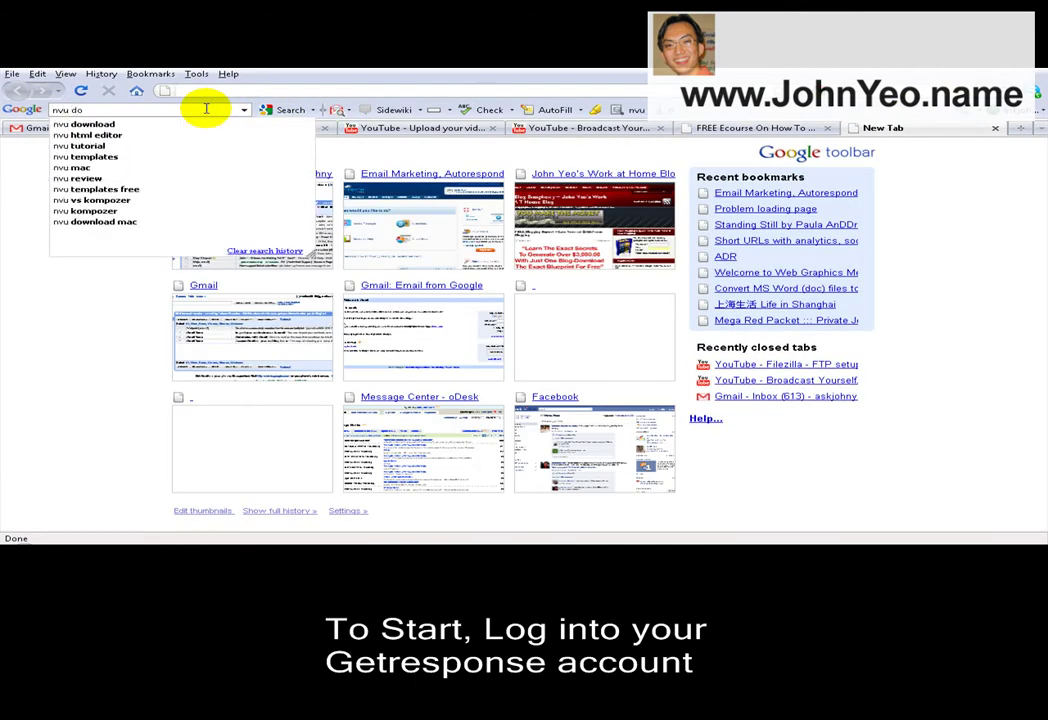
pyautogui.write('oad')
pyautogui.press('Return')
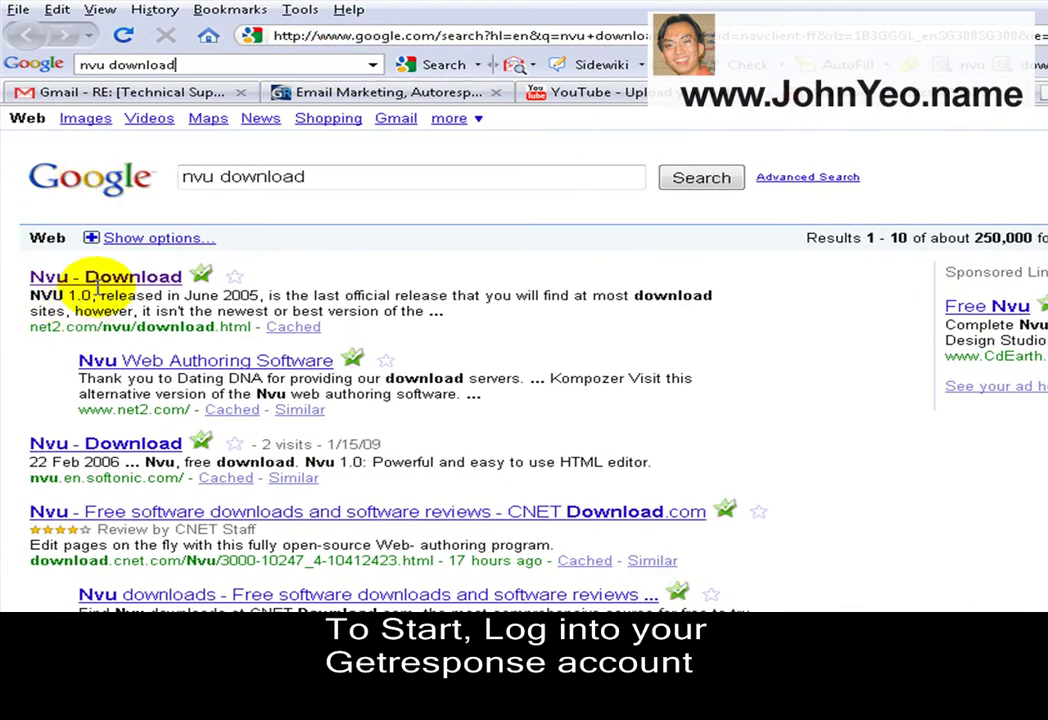
# Open the Nvu download page on net2.com and review the installer options for each operating system
pyautogui.click(62, 273)
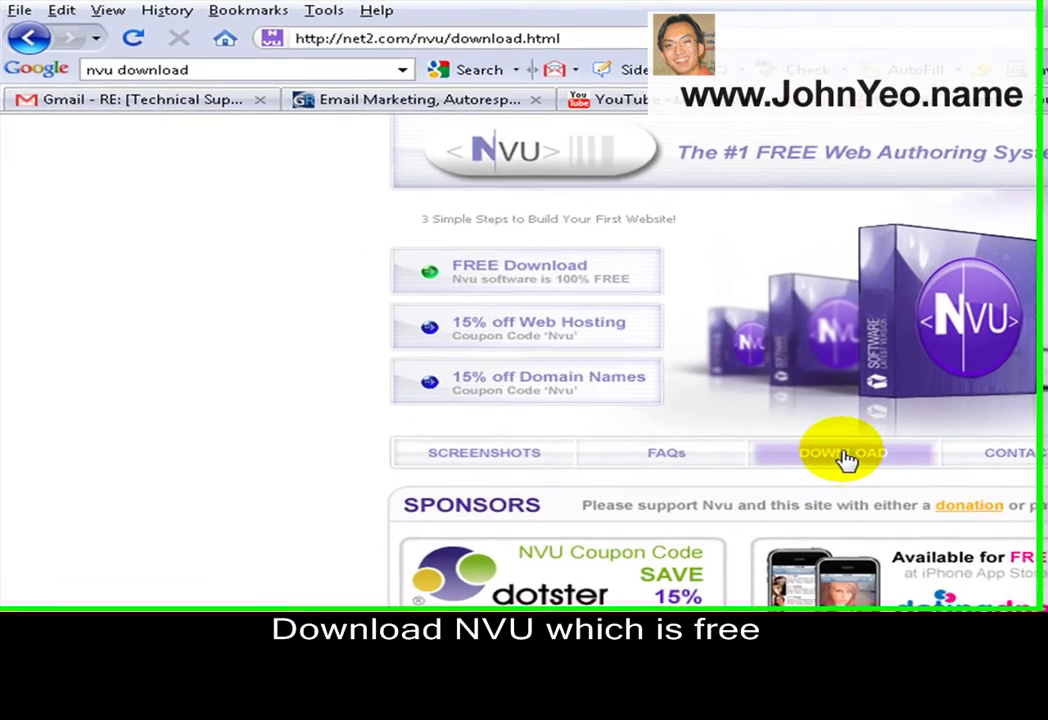
pyautogui.scroll(-5, 856, 461)
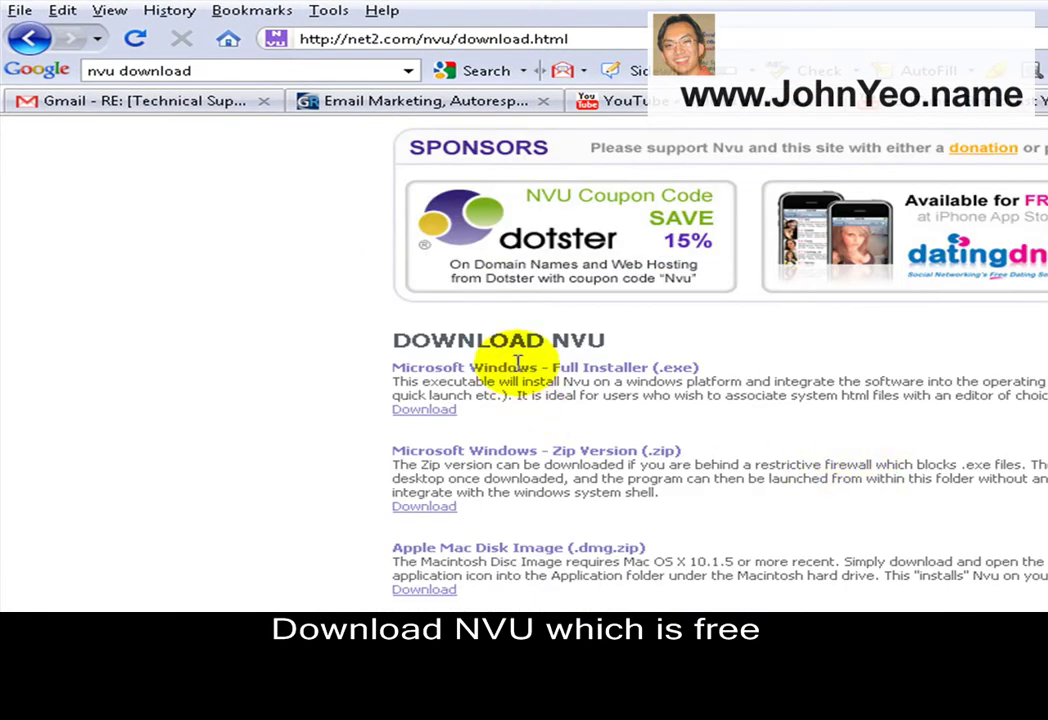
pyautogui.scroll(-2, 592, 420)
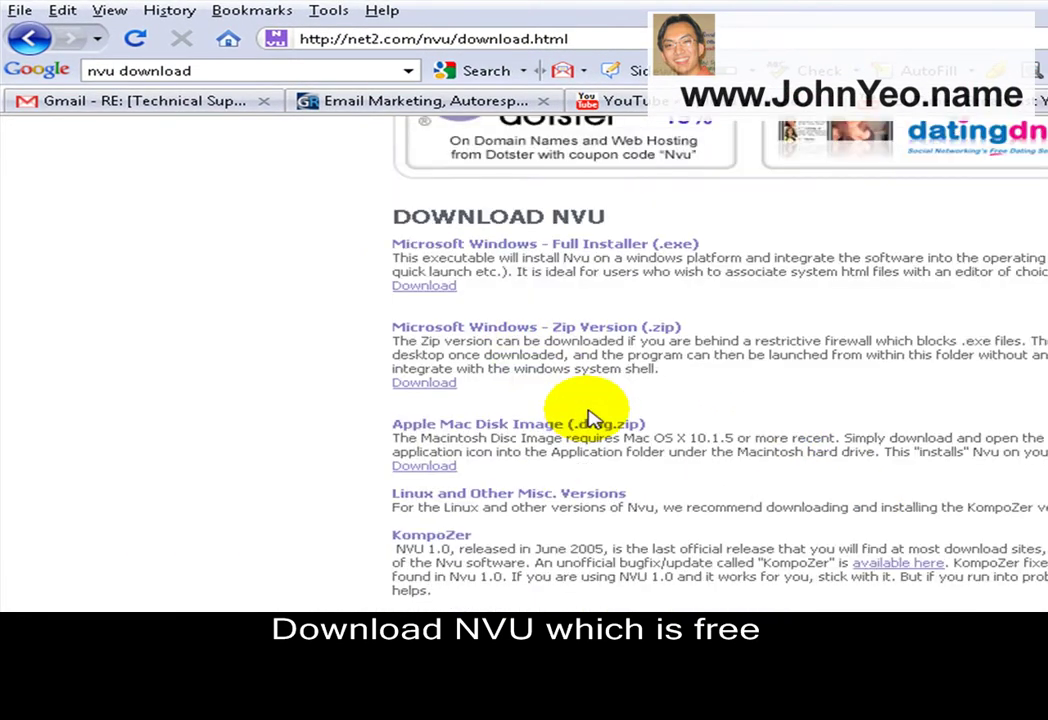
pyautogui.scroll(4, 590, 417)
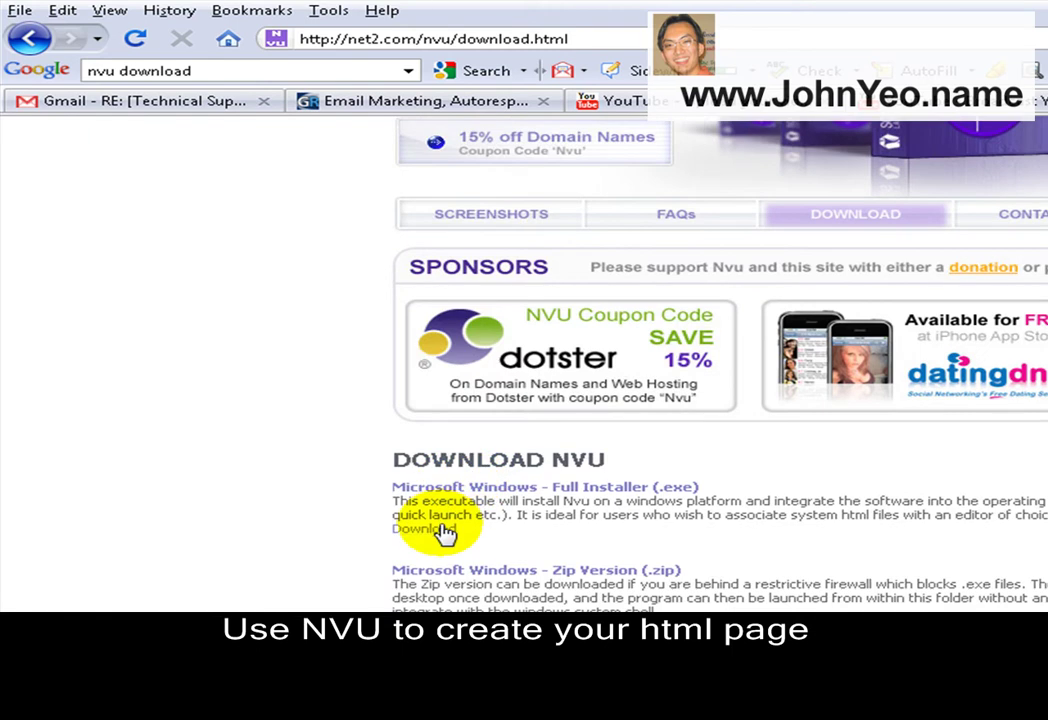
# Return to the GetResponse page and start creating a new web form for the contacts
pyautogui.click(394, 108)
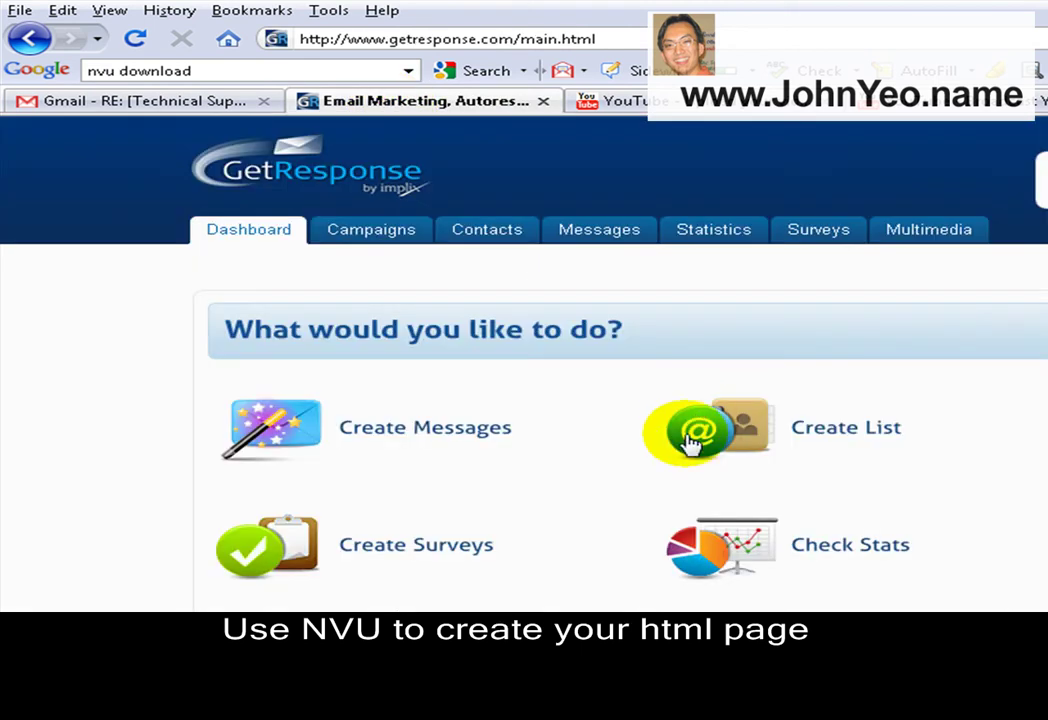
pyautogui.moveTo(528, 240)
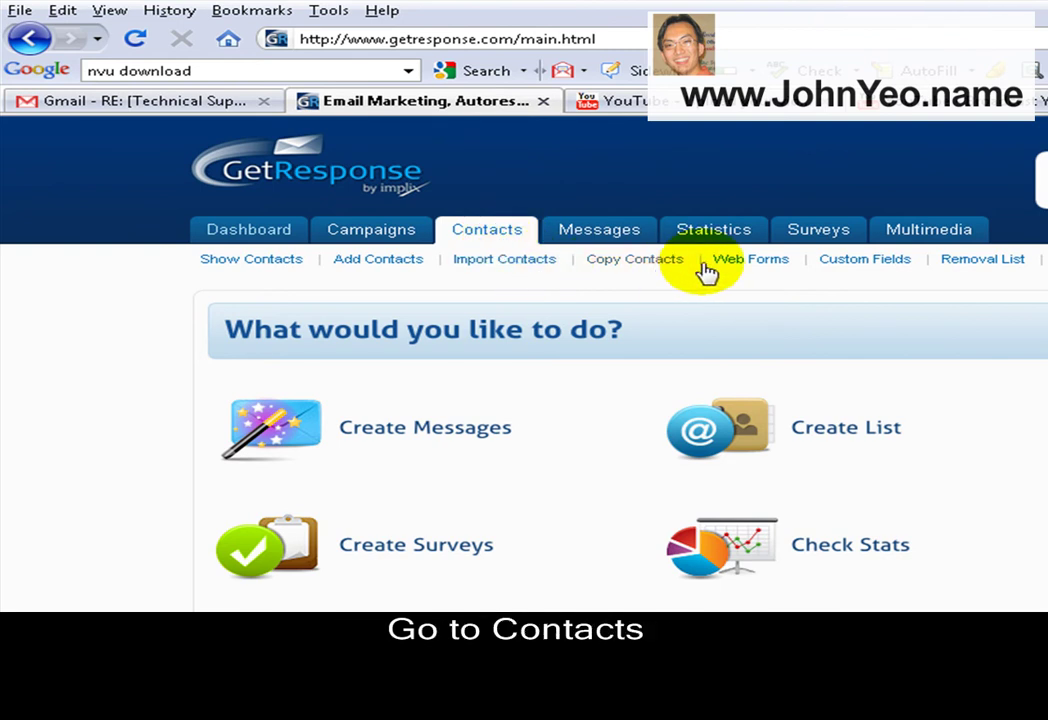
pyautogui.click(746, 261)
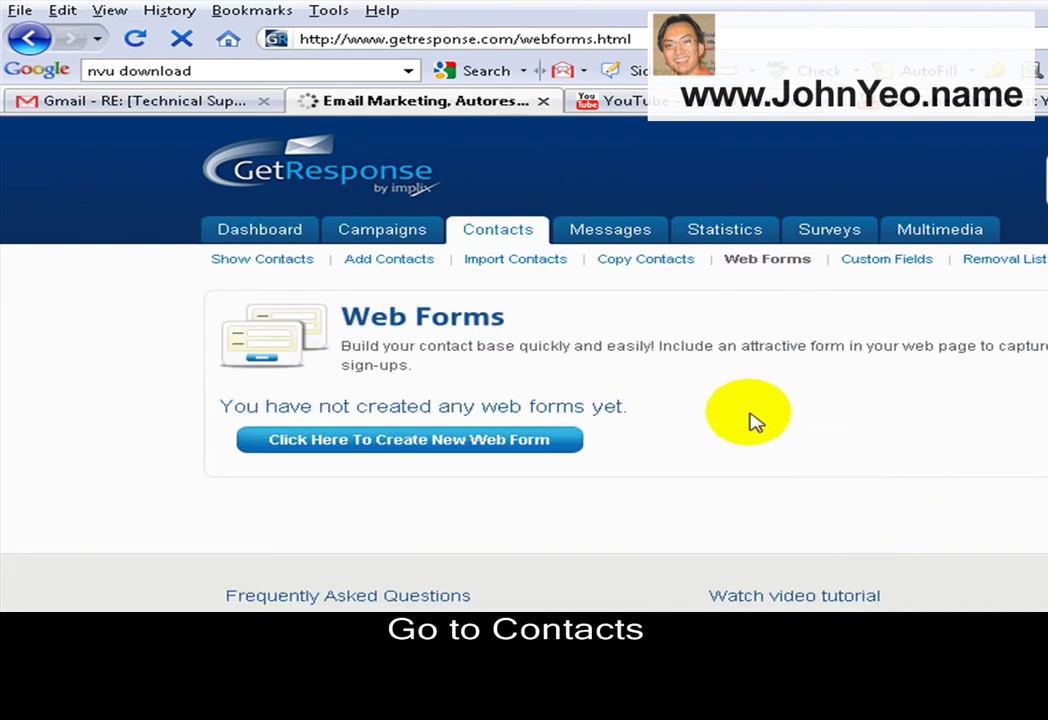
pyautogui.click(534, 447)
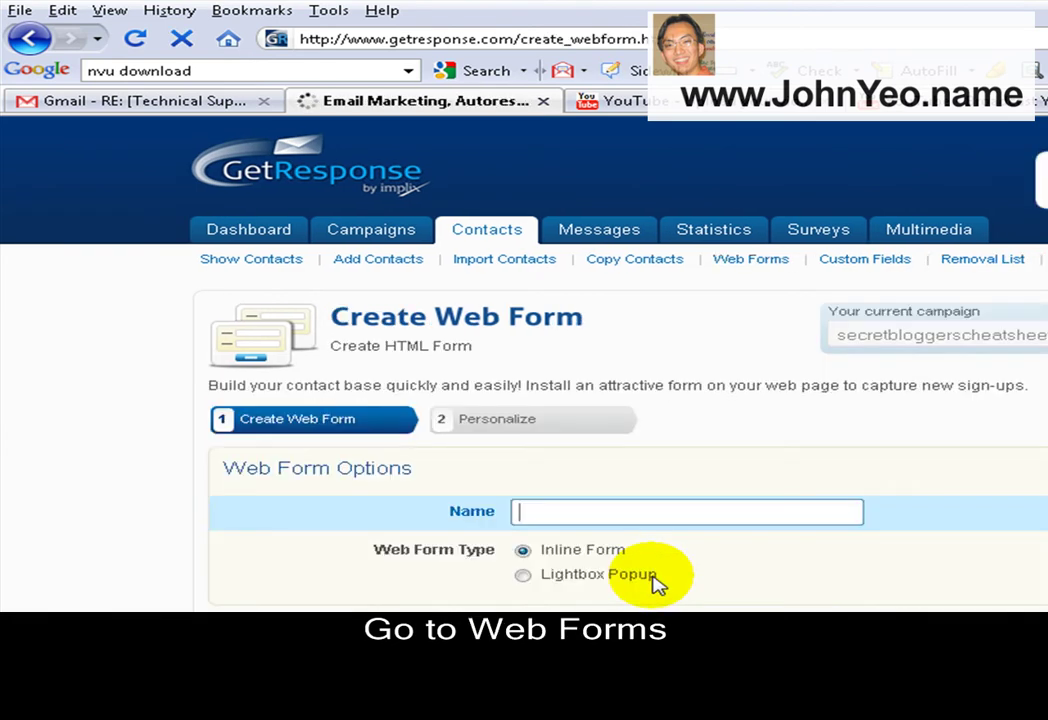
# Name the web form "first optin page" and proceed to its personalization with the Inline Form type
pyautogui.click(657, 516)
pyautogui.write('first op')
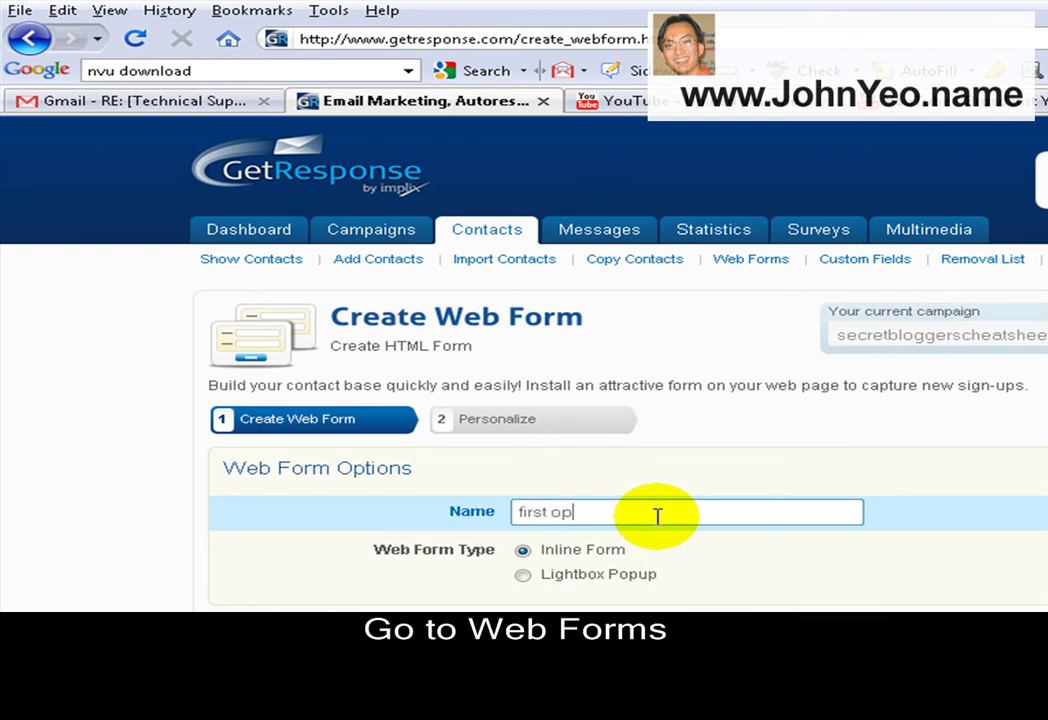
pyautogui.write('tin page')
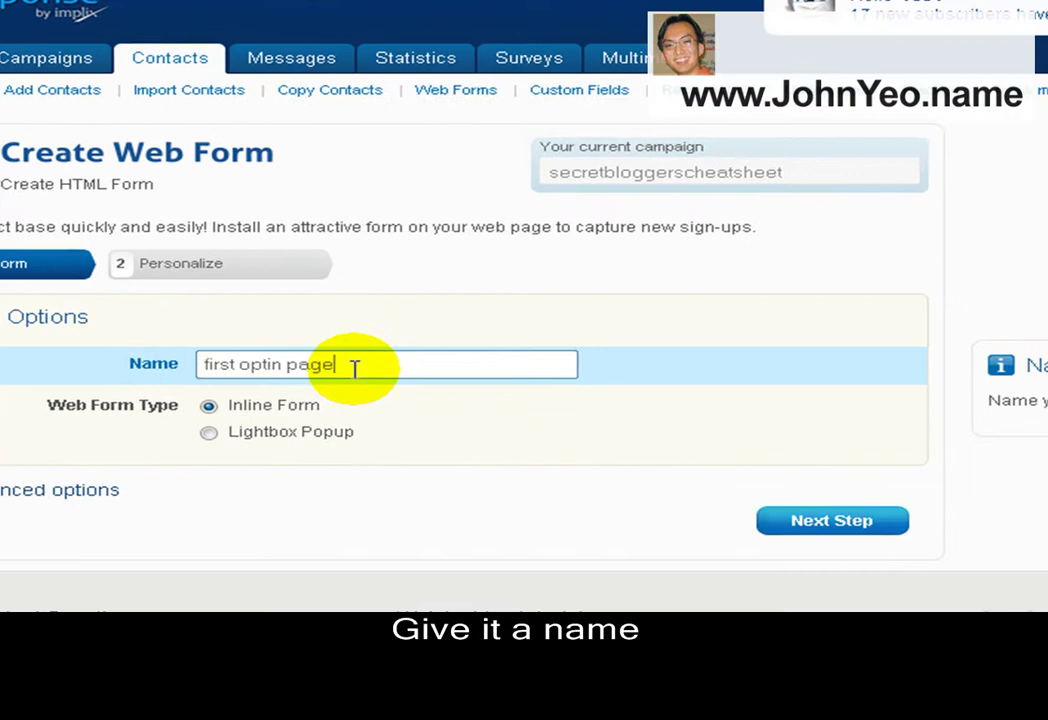
pyautogui.click(833, 530)
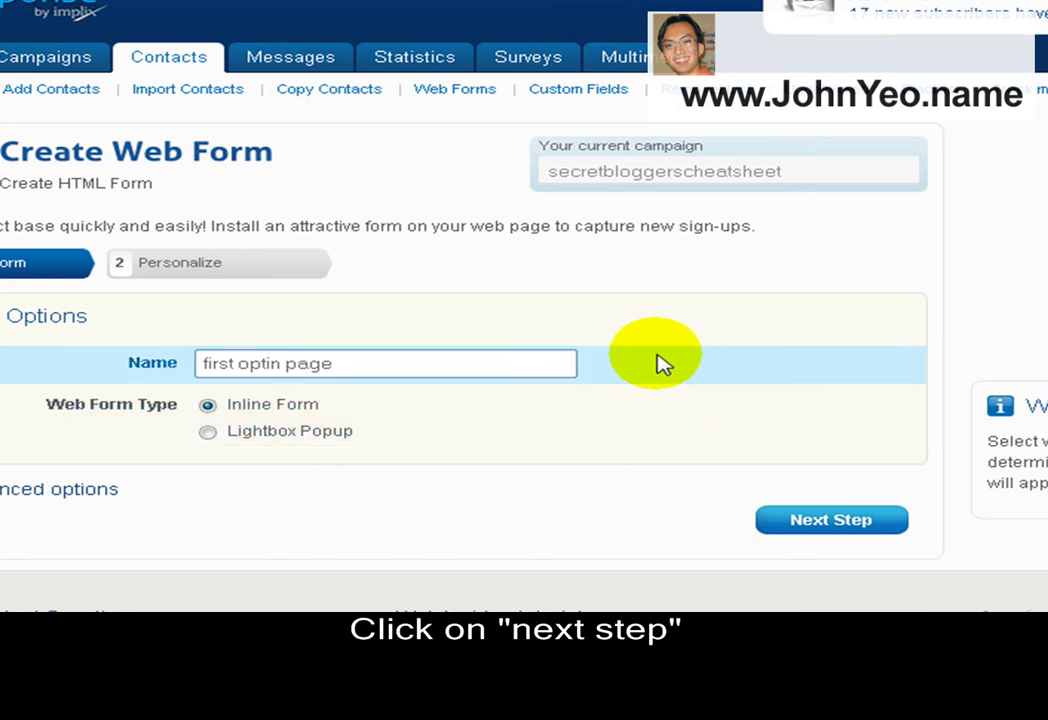
pyautogui.click(831, 519)
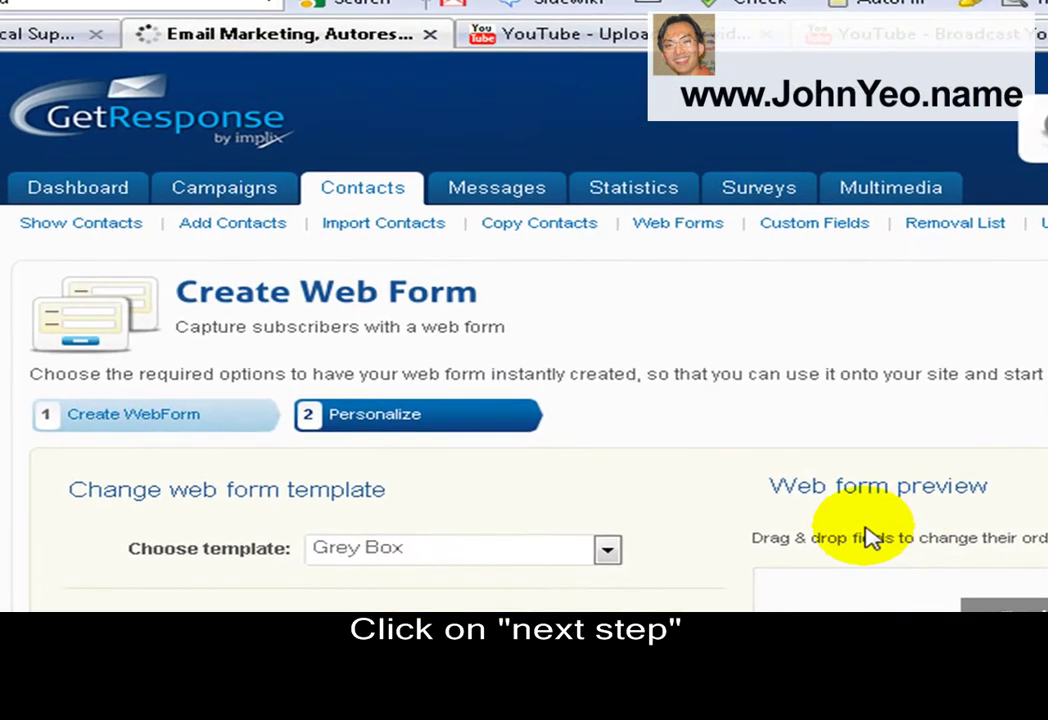
# Review the web form preview and save the form with the default Grey Box template
pyautogui.scroll(-5, 870, 537)
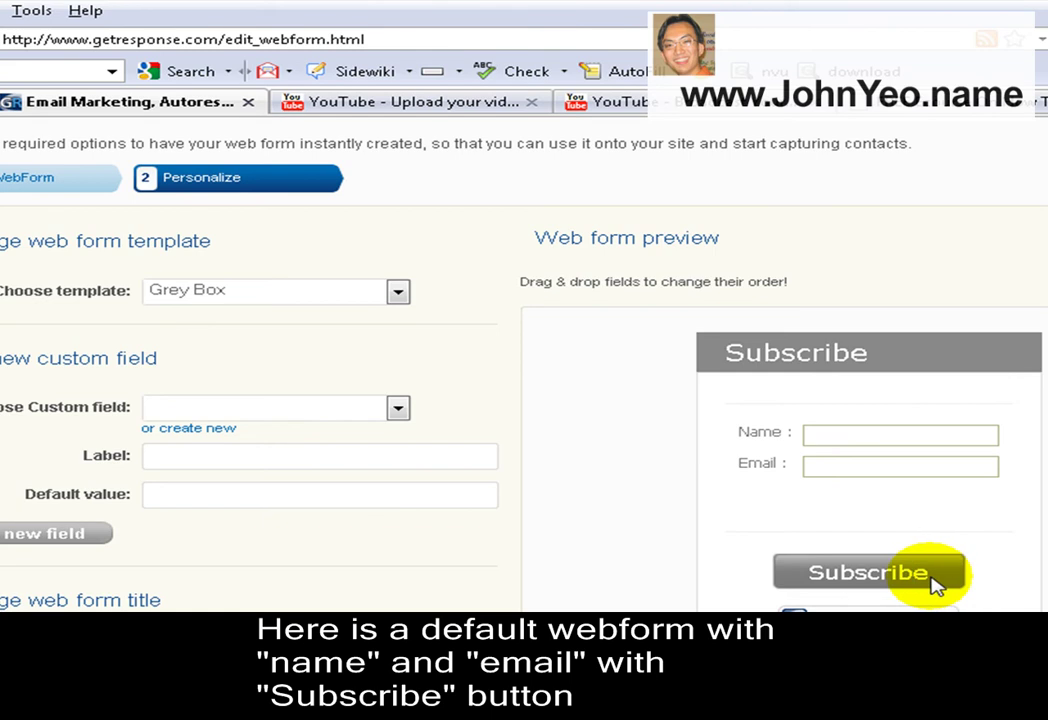
pyautogui.scroll(-2, 930, 585)
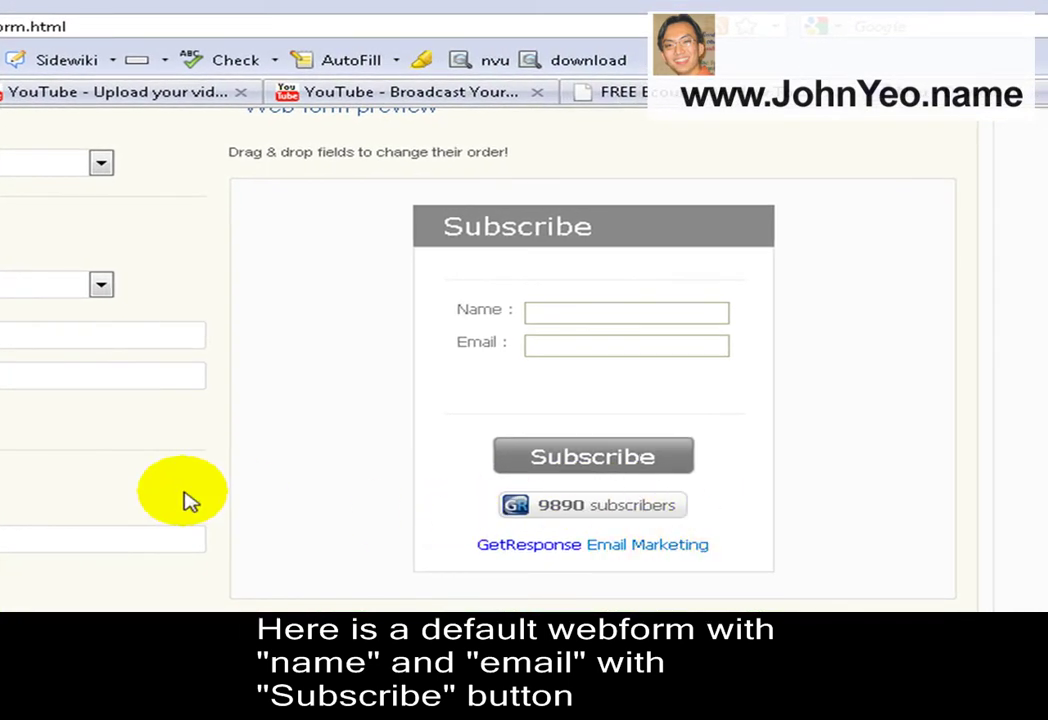
pyautogui.scroll(-4, 190, 500)
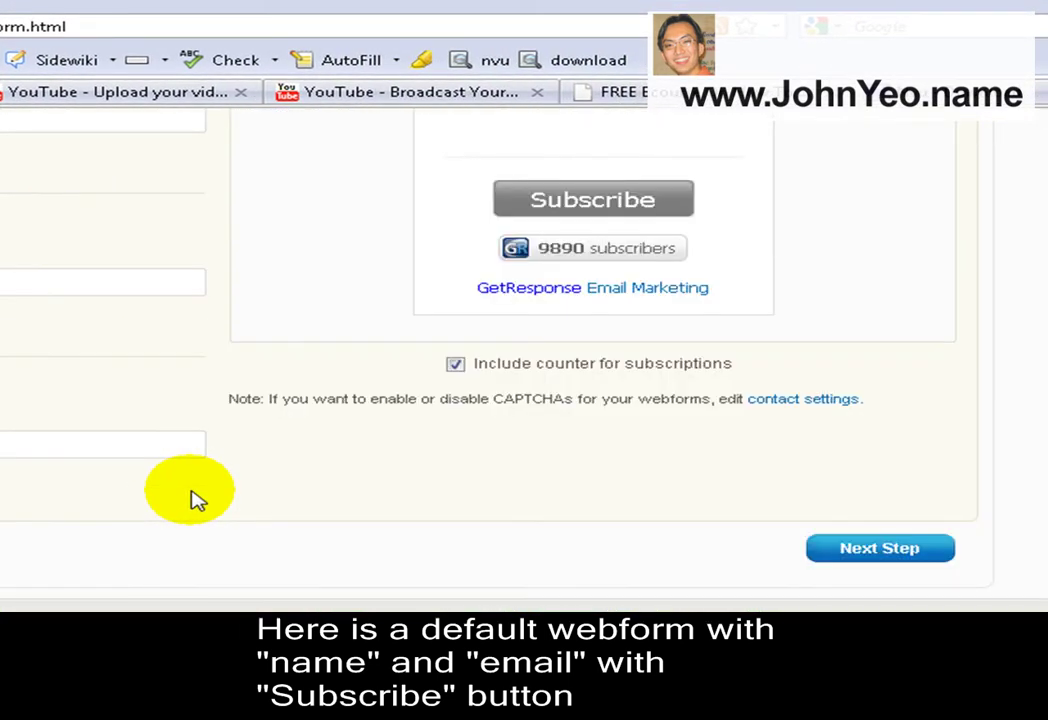
pyautogui.click(862, 549)
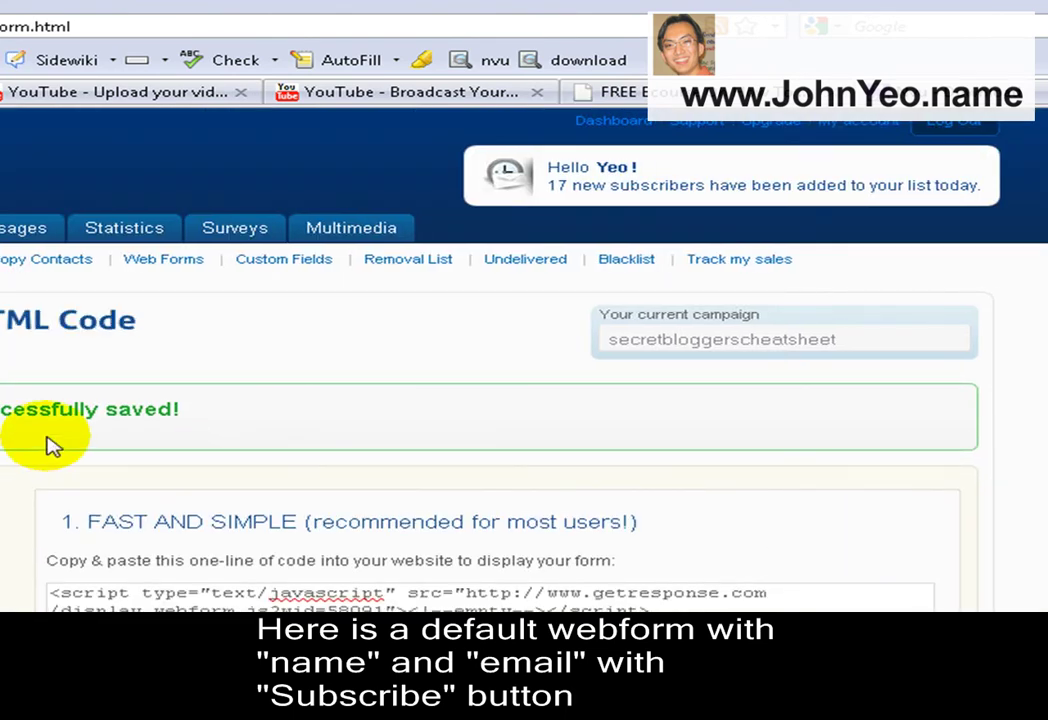
# Copy the entire raw HTML version of the saved web form's code
pyautogui.scroll(-2, 121, 484)
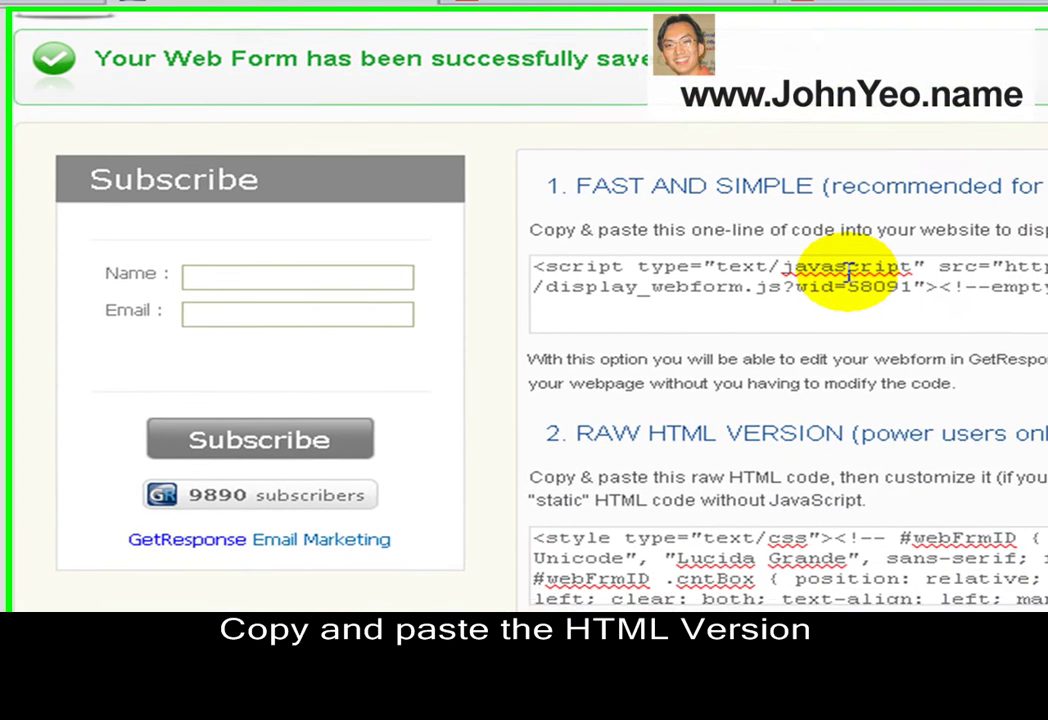
pyautogui.click(894, 528)
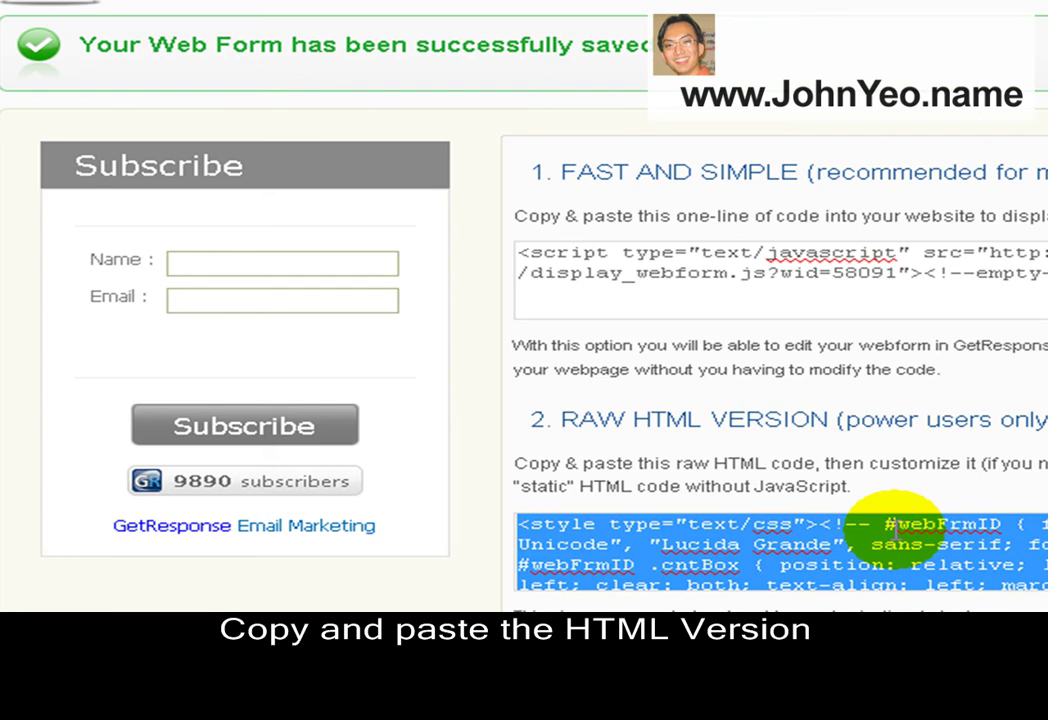
pyautogui.rightClick(894, 528)
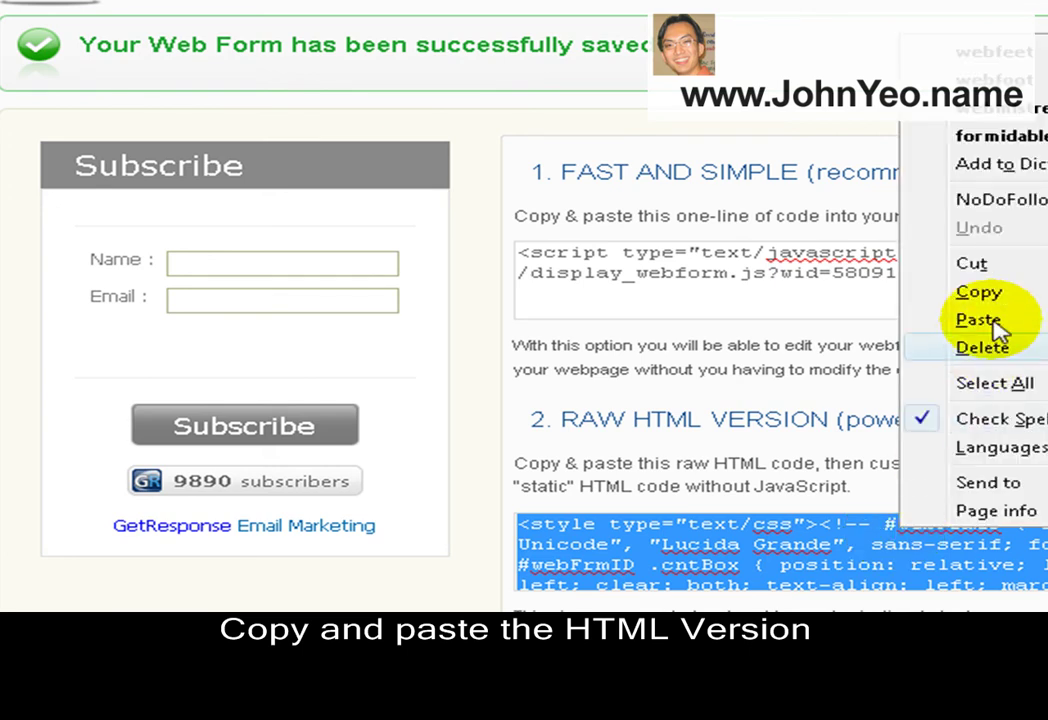
pyautogui.click(979, 290)
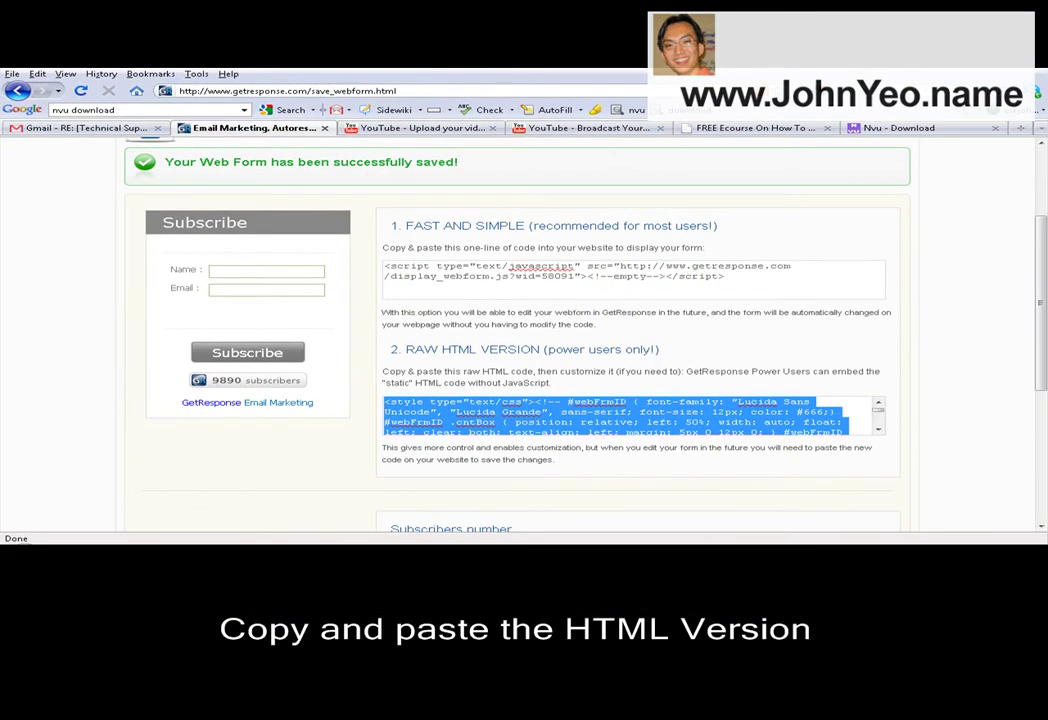
# Switch to Nvu and check the blank page's HTML source before returning to the normal editing view
pyautogui.hotkey('alt', 'Tab')
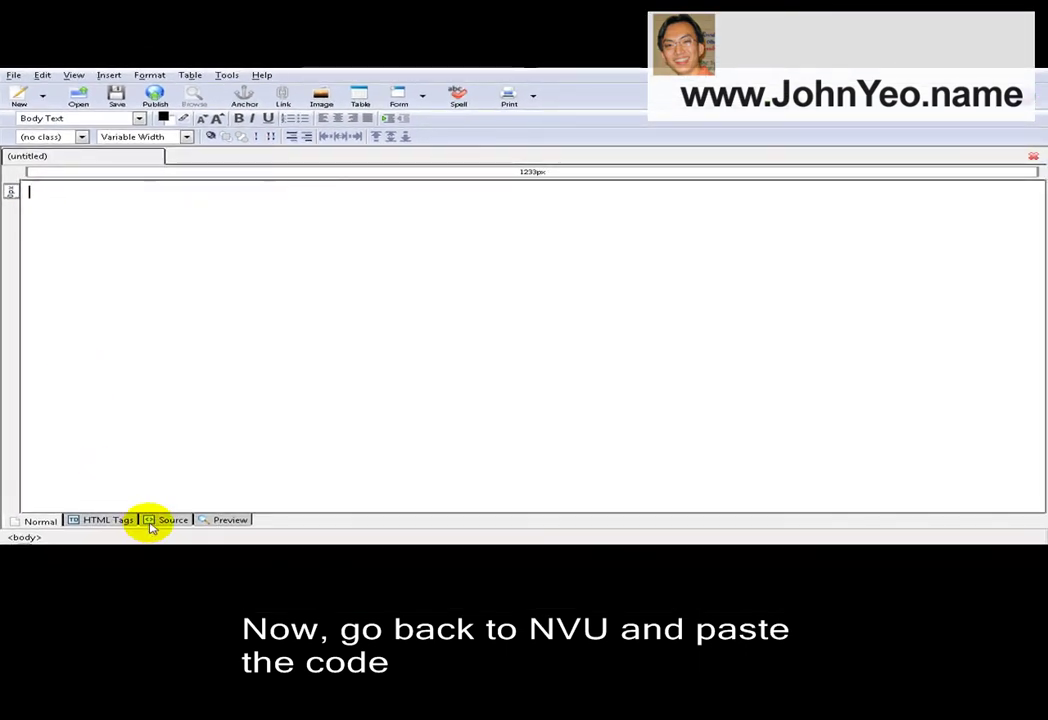
pyautogui.click(172, 521)
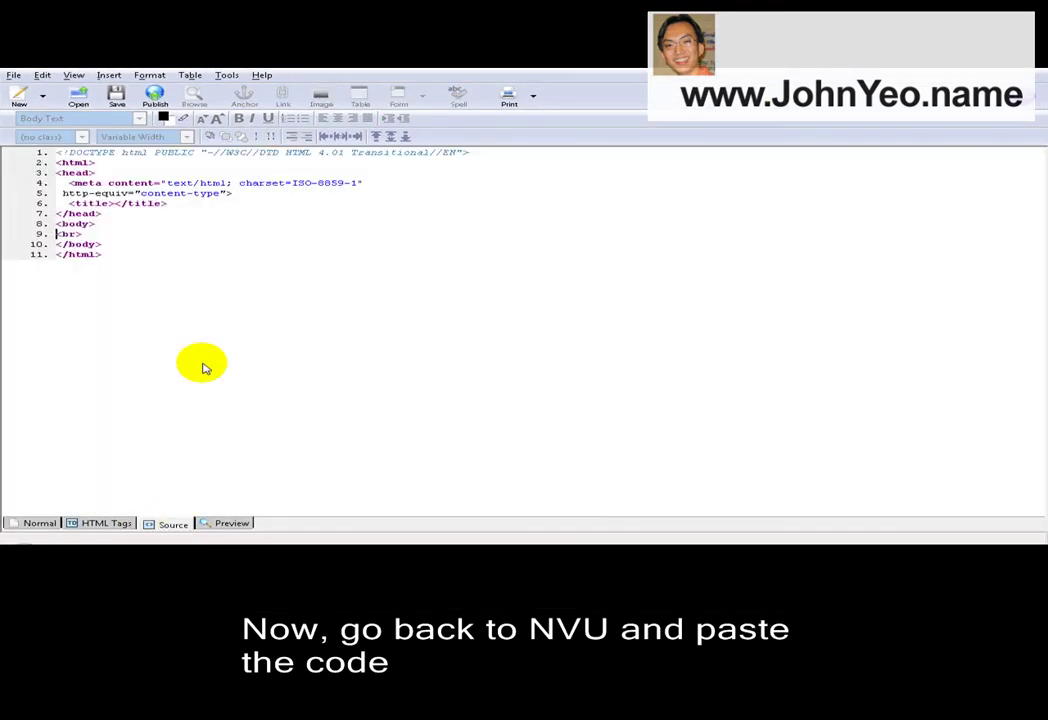
pyautogui.click(116, 225)
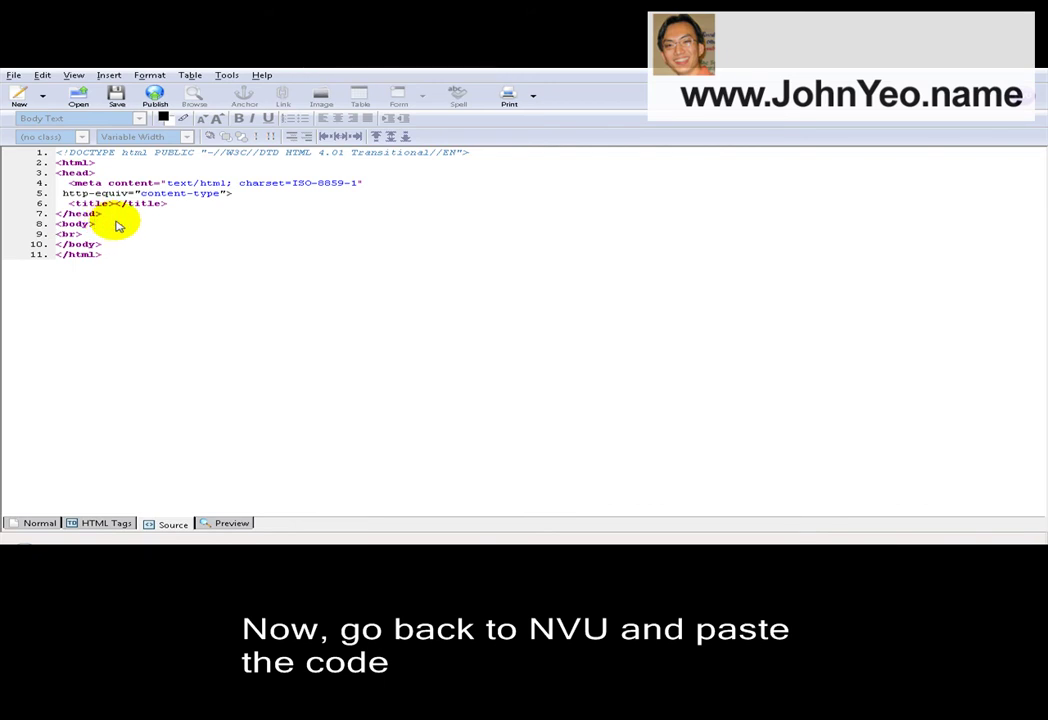
pyautogui.click(45, 524)
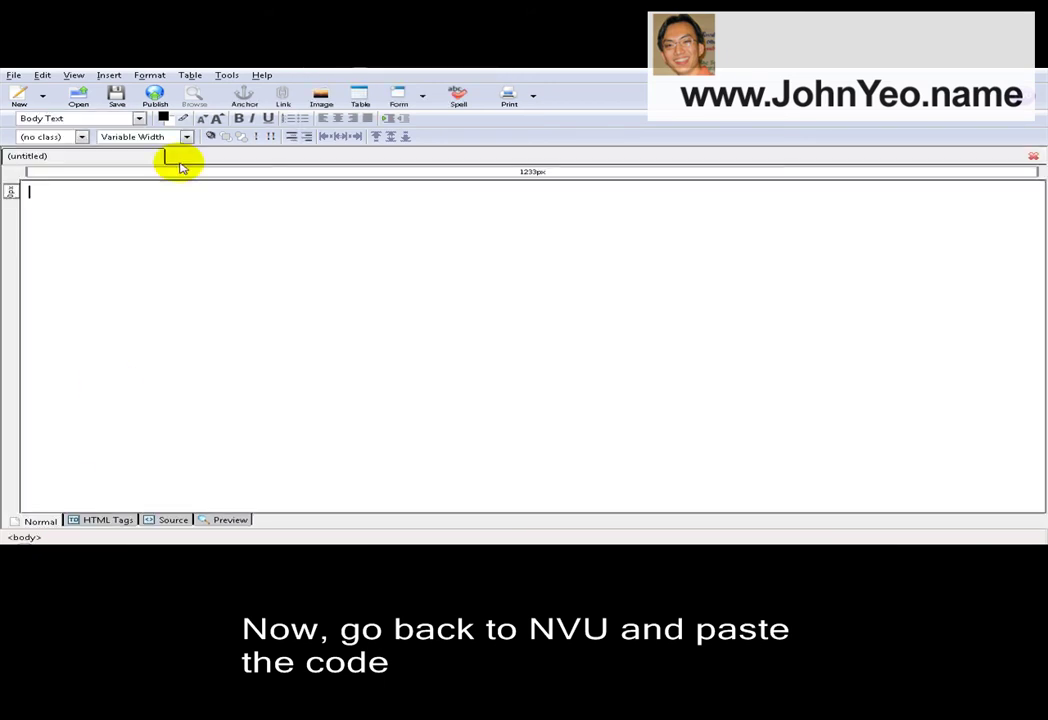
# Insert a table with two rows and one column into the blank page
pyautogui.click(180, 77)
pyautogui.moveTo(192, 88)
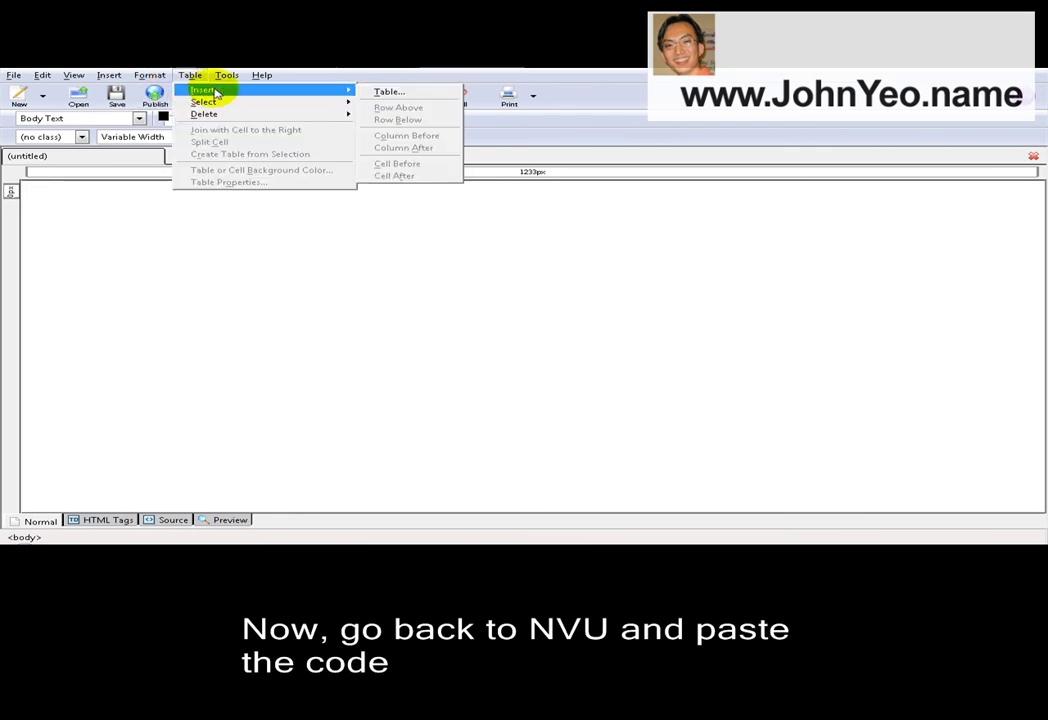
pyautogui.click(370, 92)
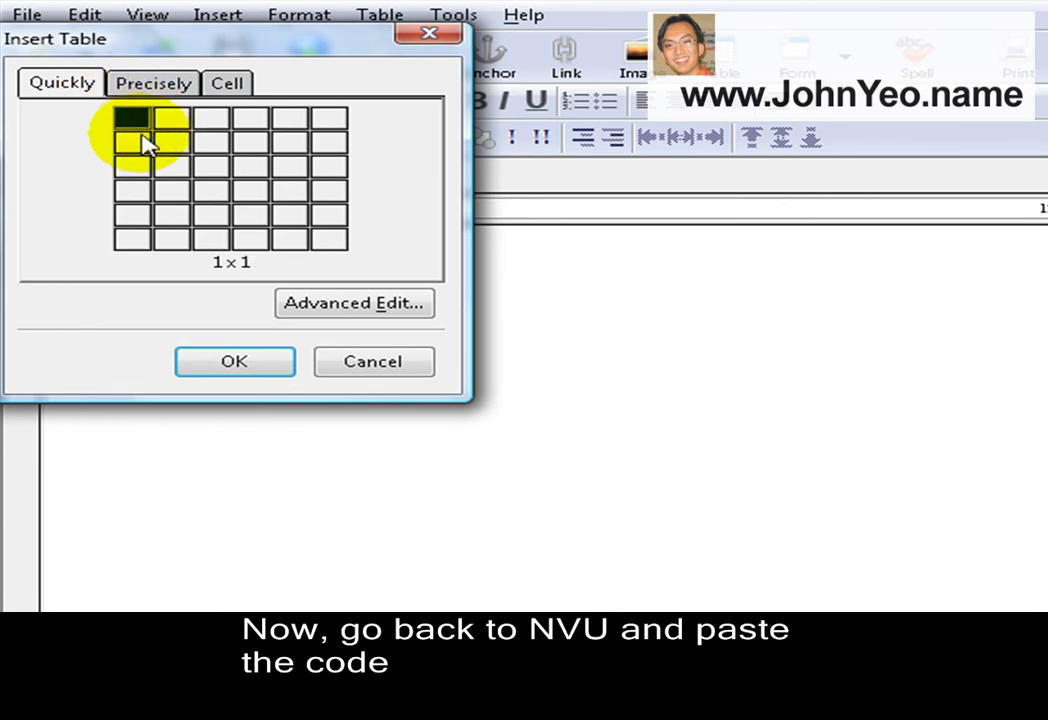
pyautogui.click(140, 152)
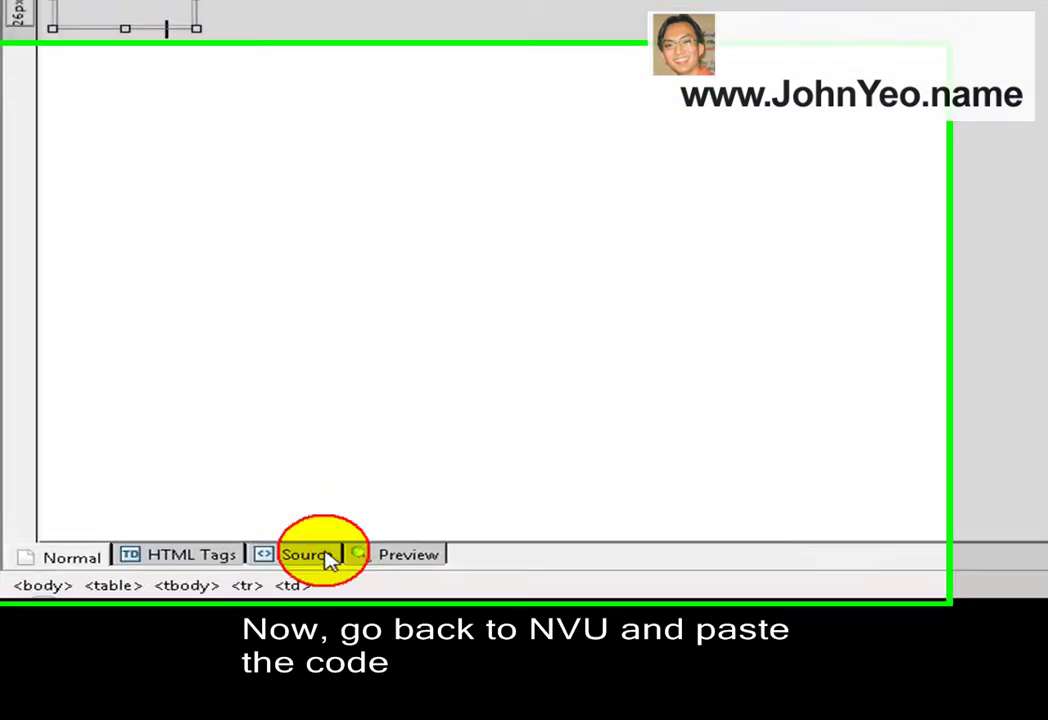
# Paste the copied web form code between the first table cell's td tags in the HTML source, preceded by two line breaks
pyautogui.click(171, 520)
pyautogui.click(240, 80)
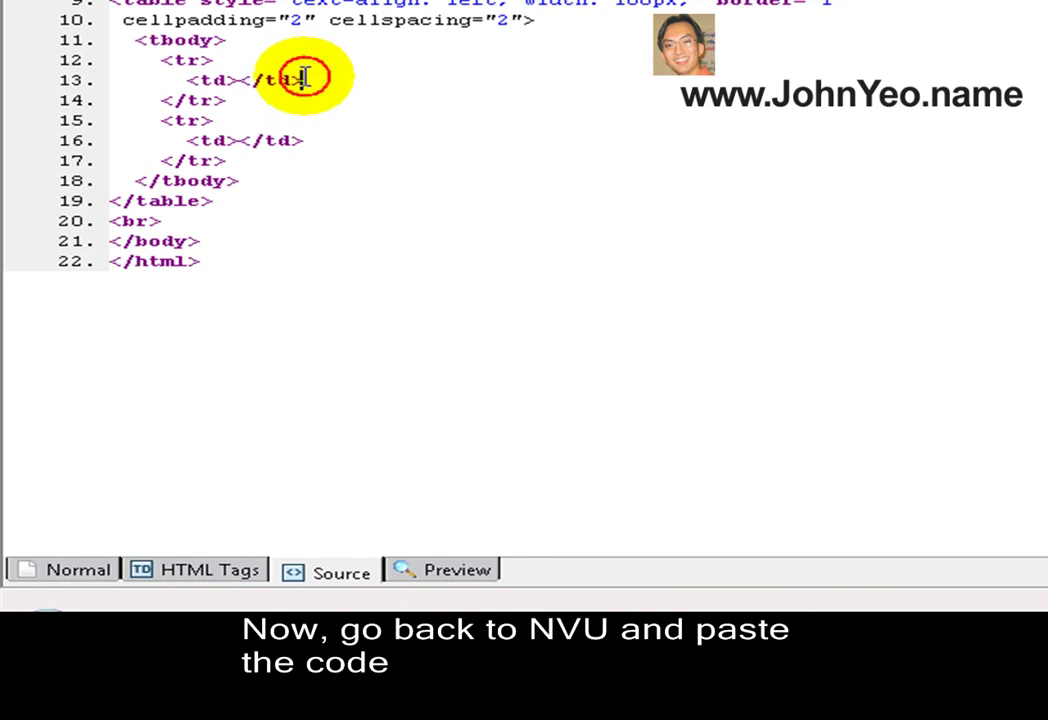
pyautogui.moveTo(303, 78); pyautogui.dragTo(201, 79)
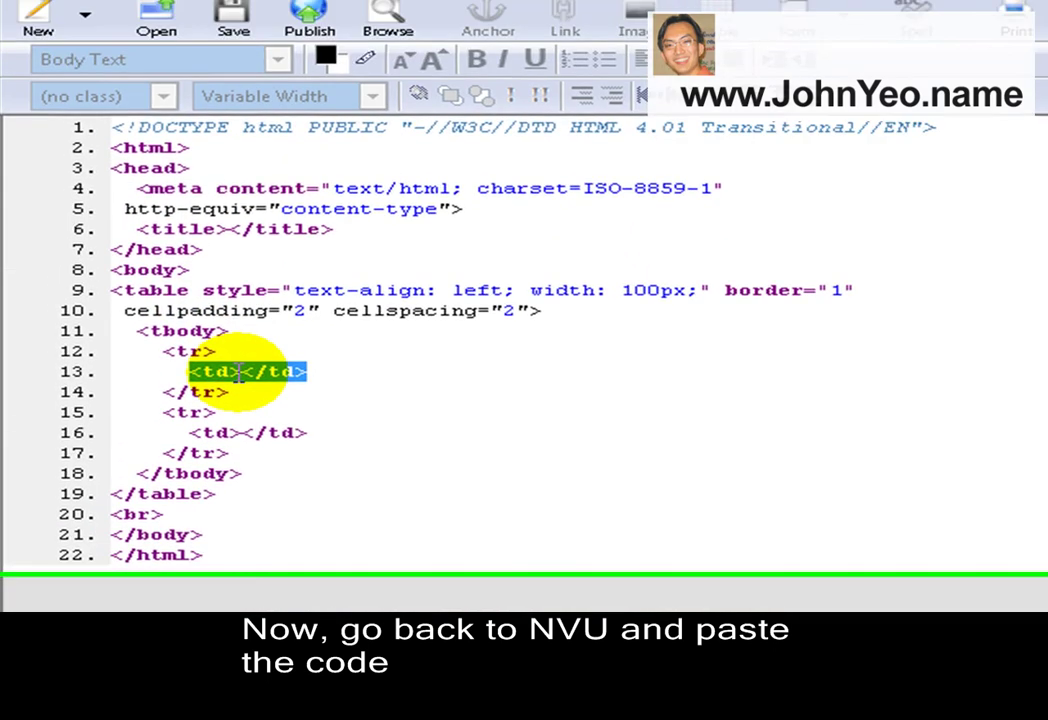
pyautogui.click(237, 80)
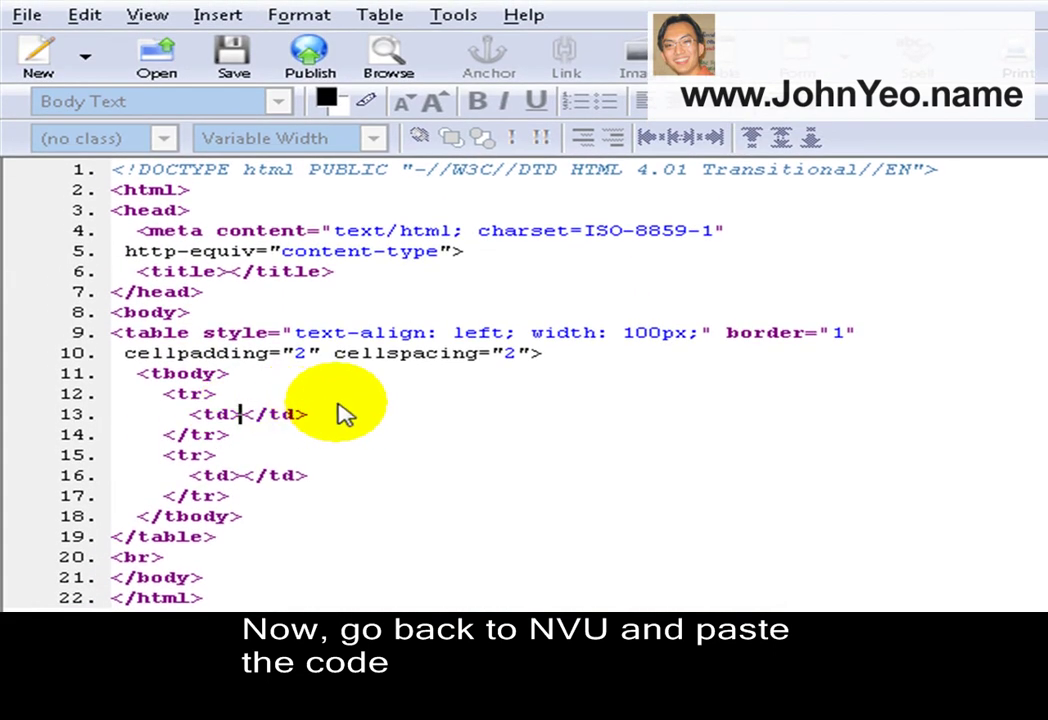
pyautogui.press('Return')
pyautogui.press('Return')
pyautogui.hotkey('ctrl', 'v')
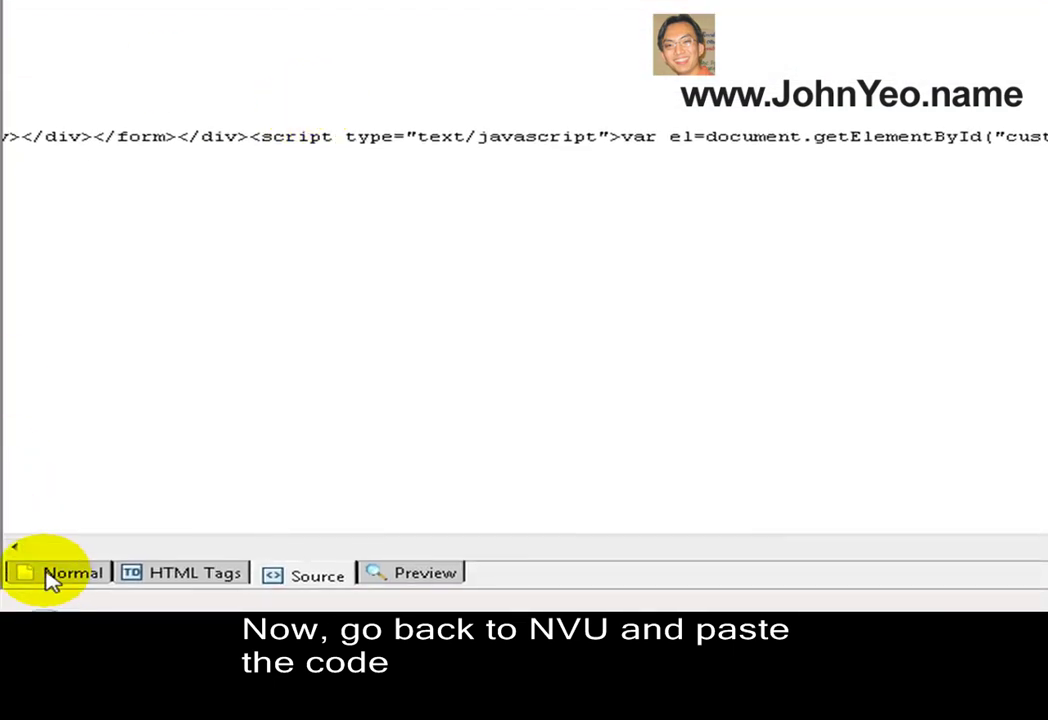
# Return to the normal editing view and save the page to the Desktop as an HTML file, titled "my opt in form"
pyautogui.click(47, 572)
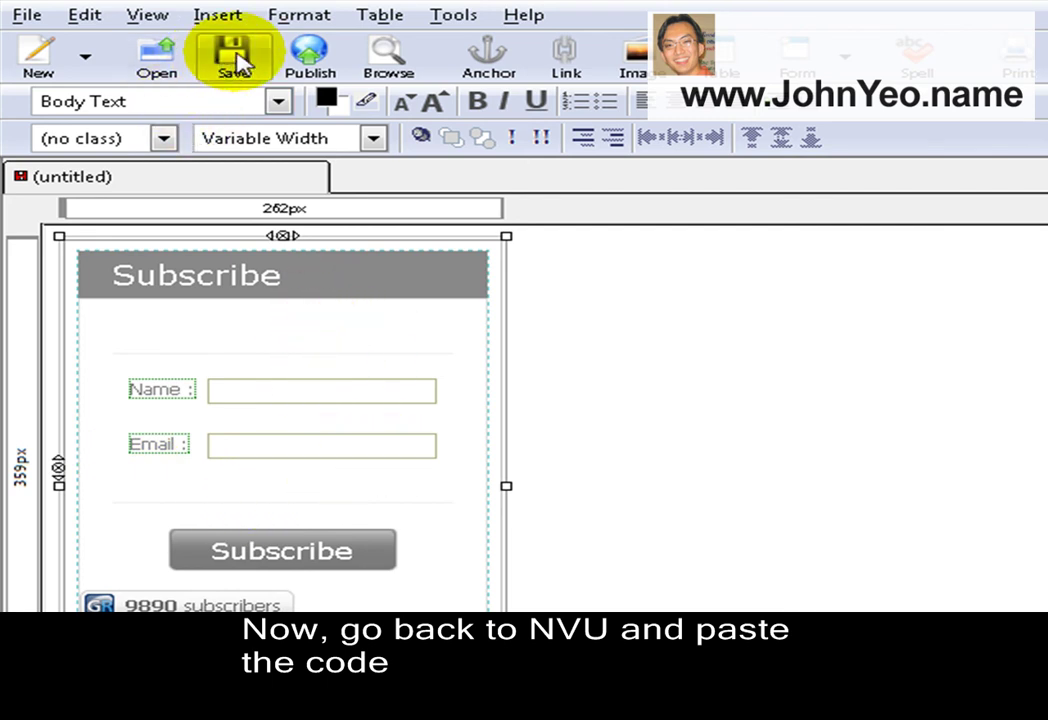
pyautogui.click(236, 58)
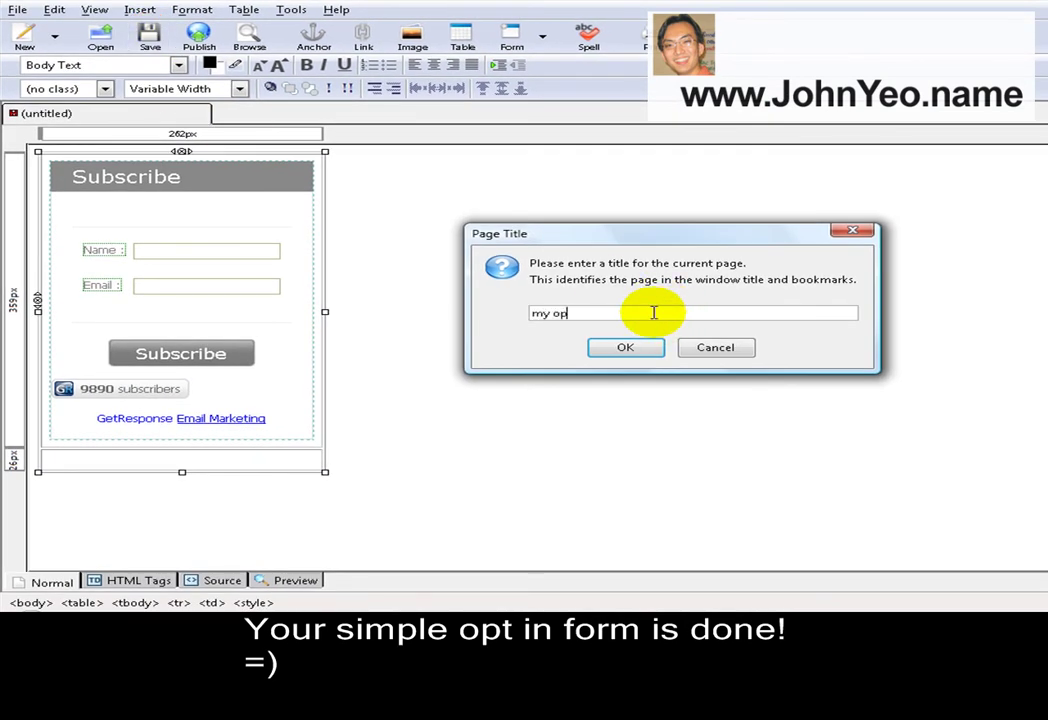
pyautogui.press('Return')
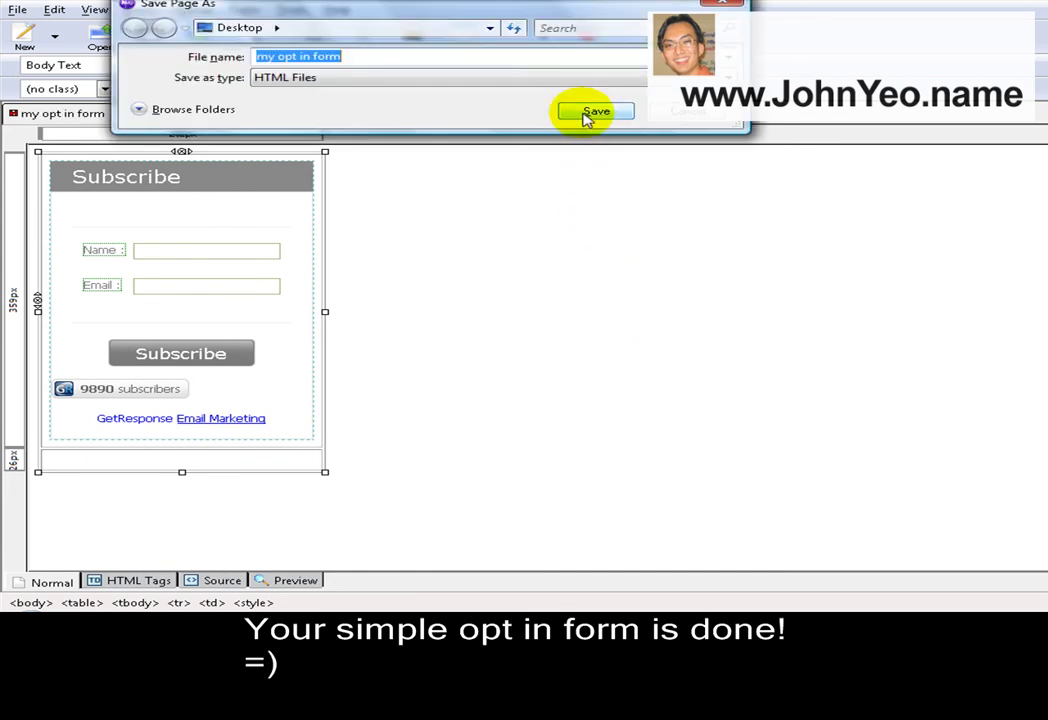
pyautogui.click(589, 115)
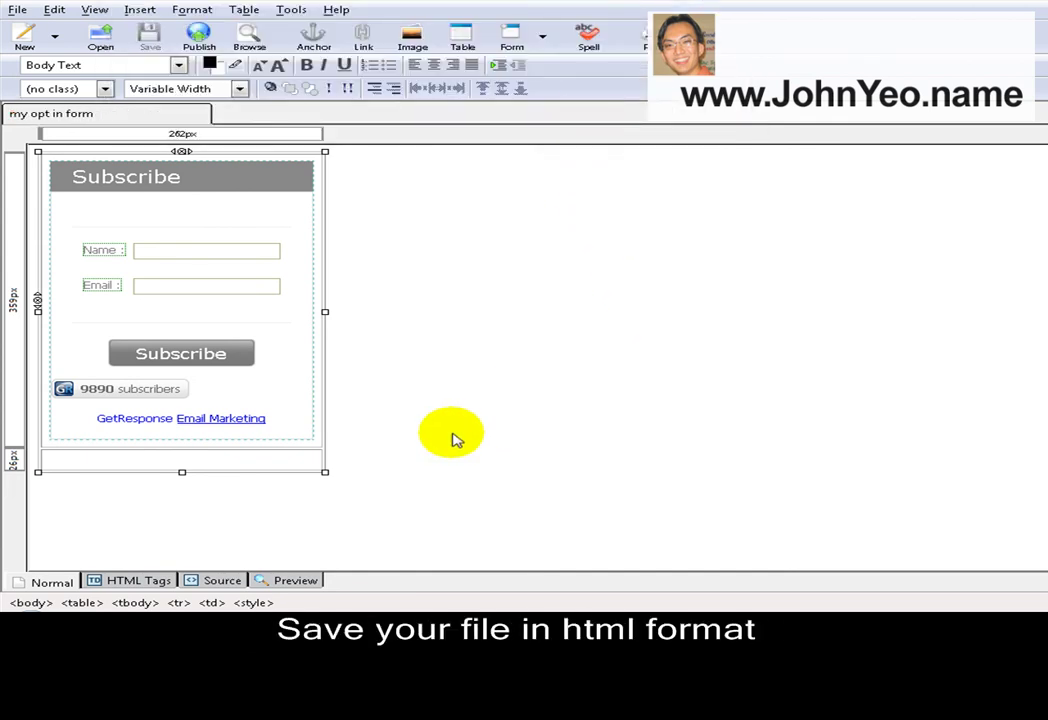
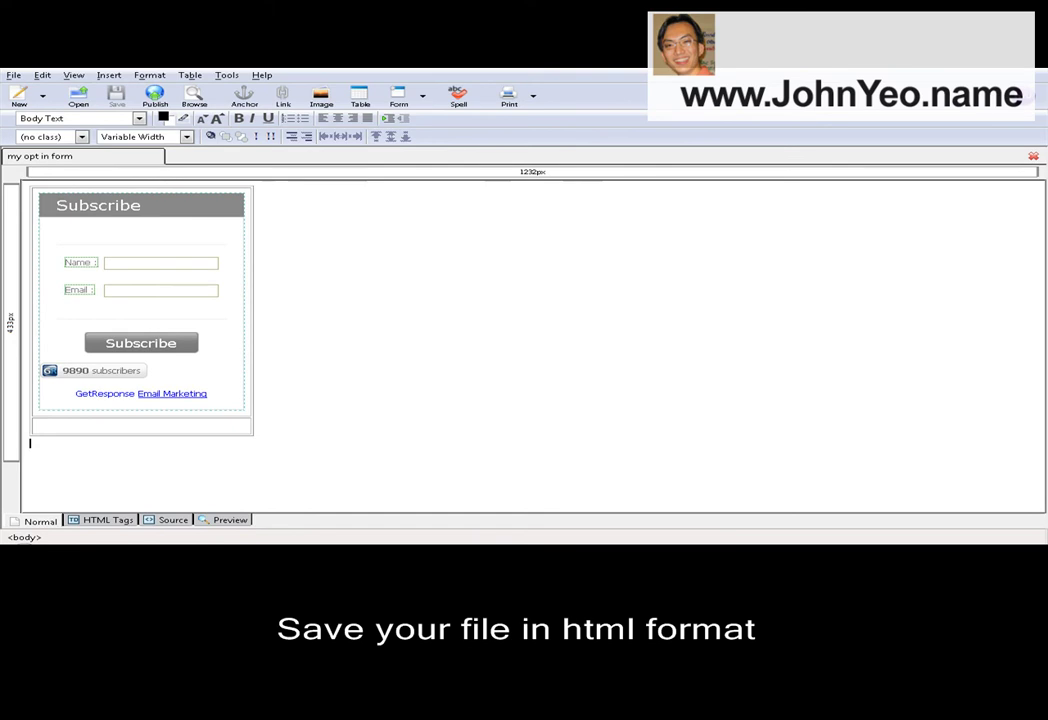
# Switch to Core FTP LE and look into the server's .gem folder before returning to the root directory
pyautogui.press('F9')
pyautogui.click(390, 400)
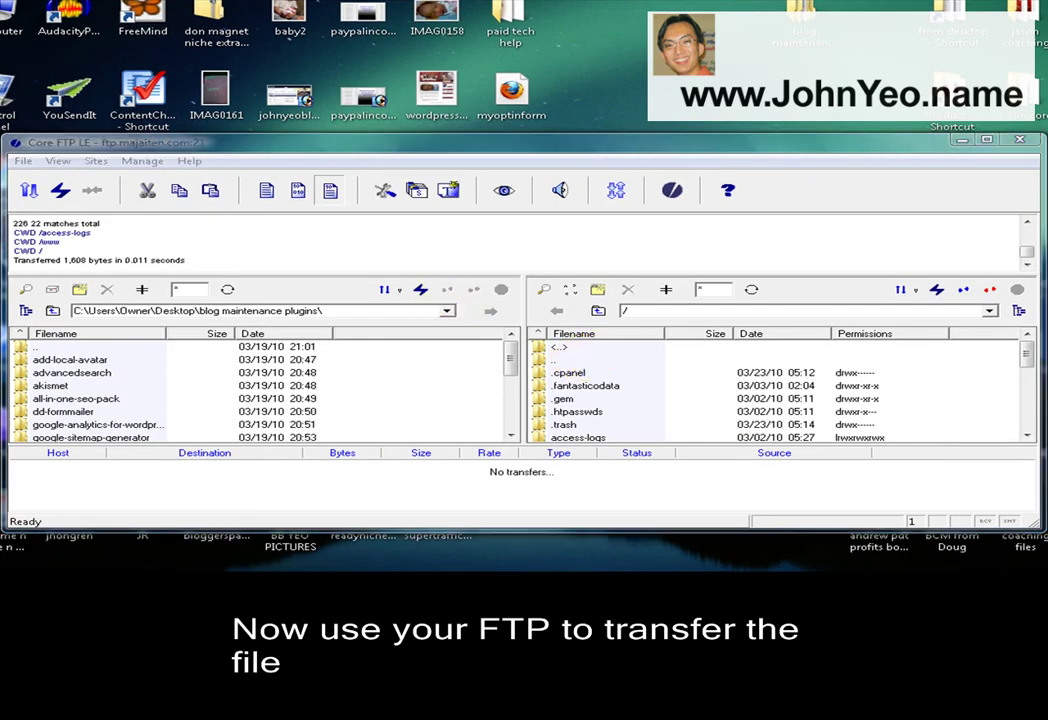
pyautogui.click(344, 402)
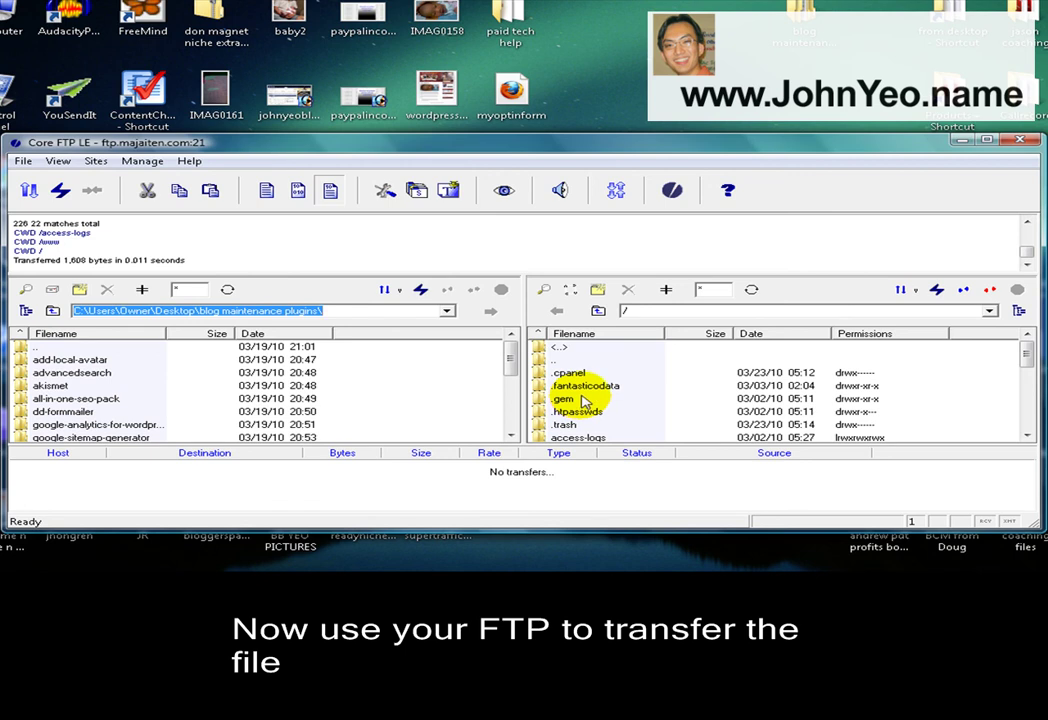
pyautogui.doubleClick(583, 400)
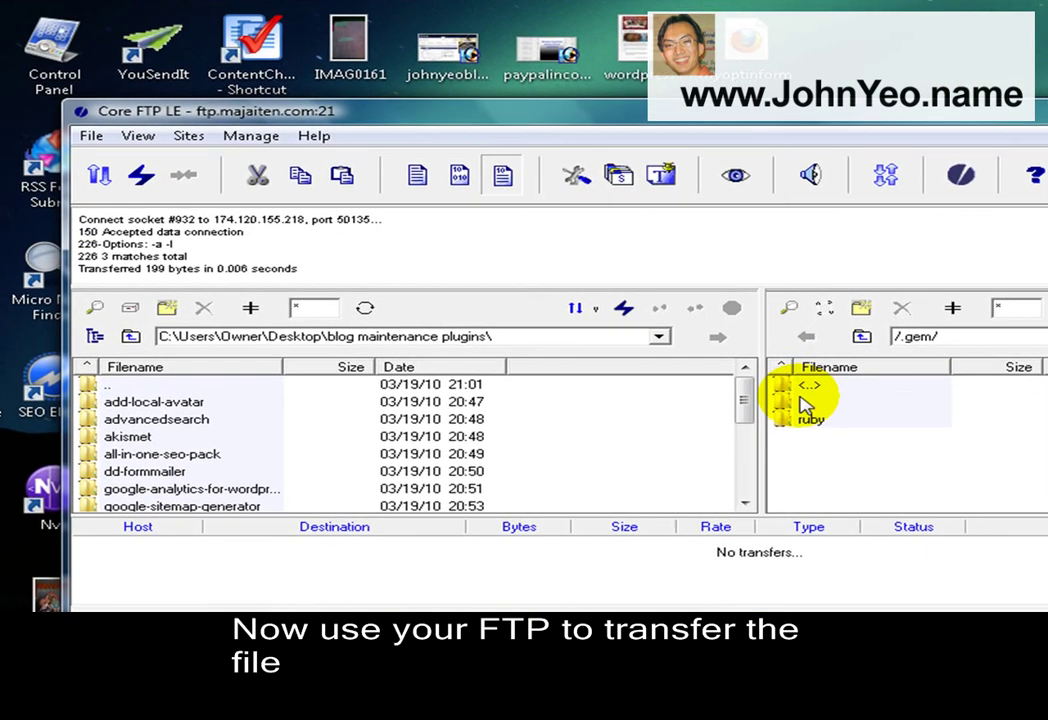
pyautogui.click(565, 360)
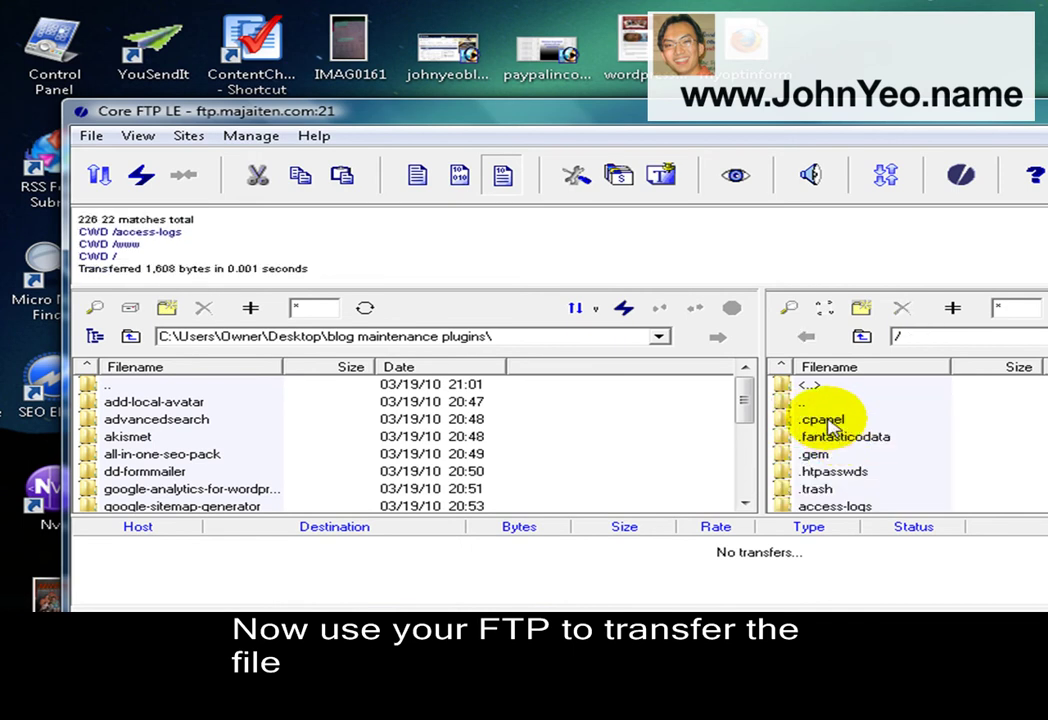
# Open the server folder /public_html/mynewfolder/ and upload the myoptinform file from the desktop into it
pyautogui.click(800, 471)
pyautogui.scroll(-2, 807, 470)
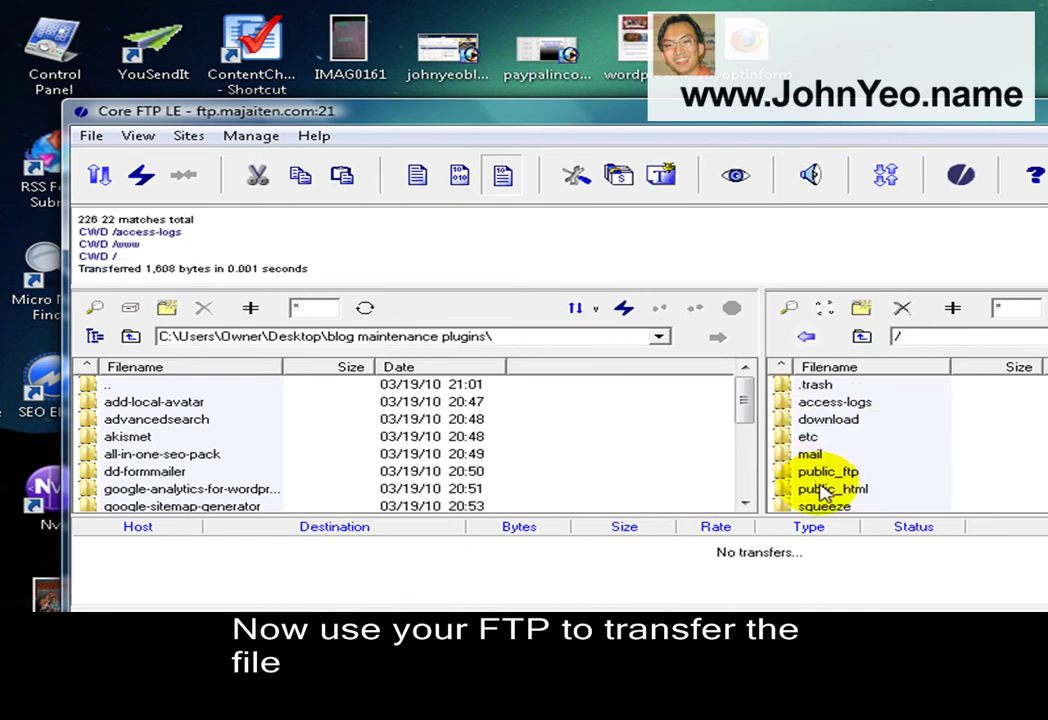
pyautogui.doubleClick(823, 489)
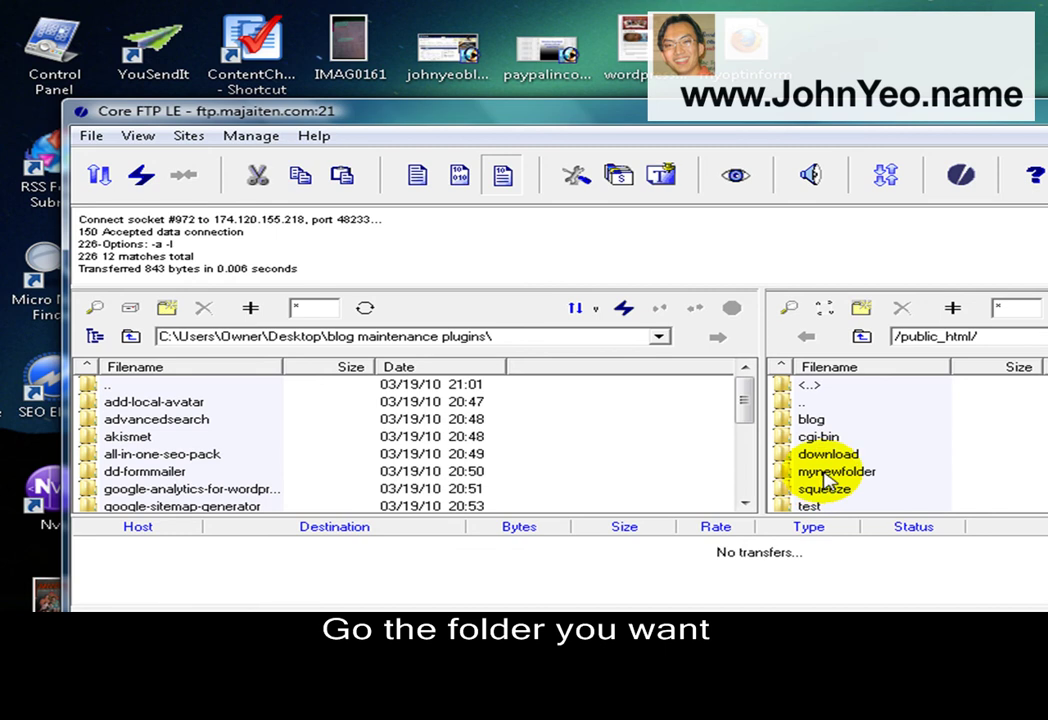
pyautogui.doubleClick(824, 473)
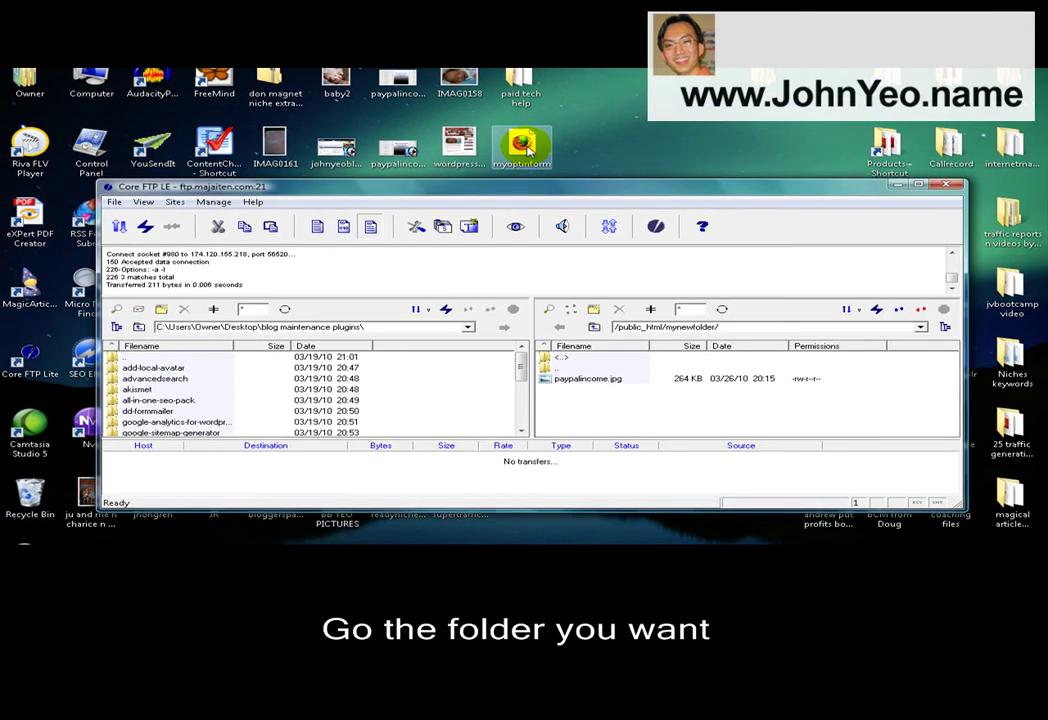
pyautogui.click(745, 42)
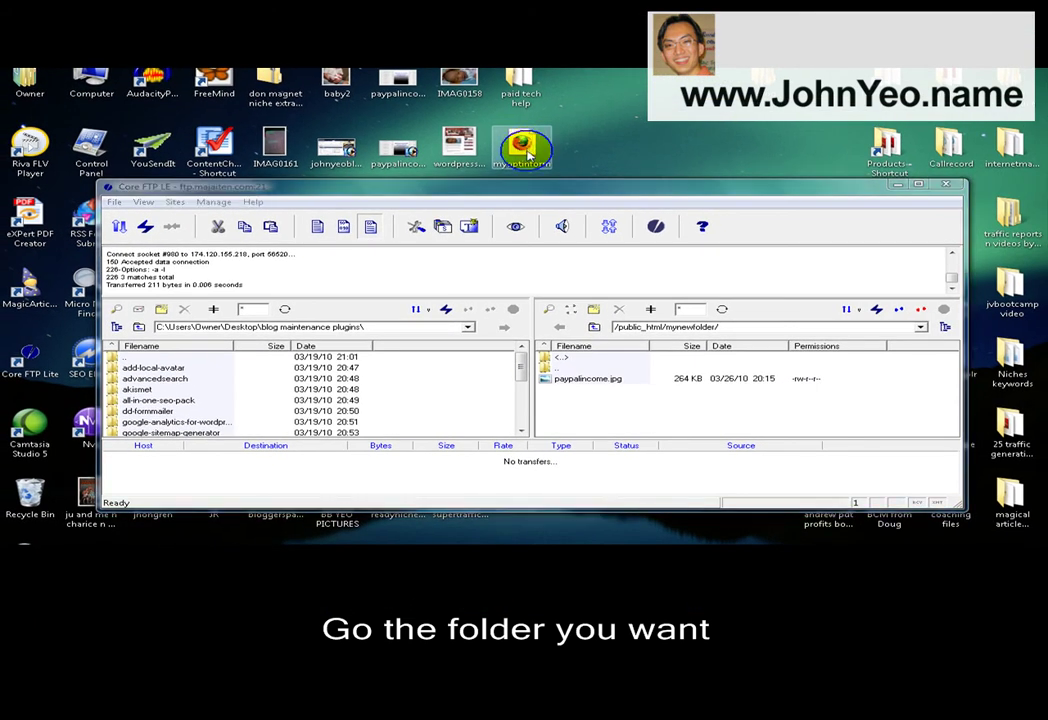
pyautogui.moveTo(524, 147); pyautogui.dragTo(615, 420)
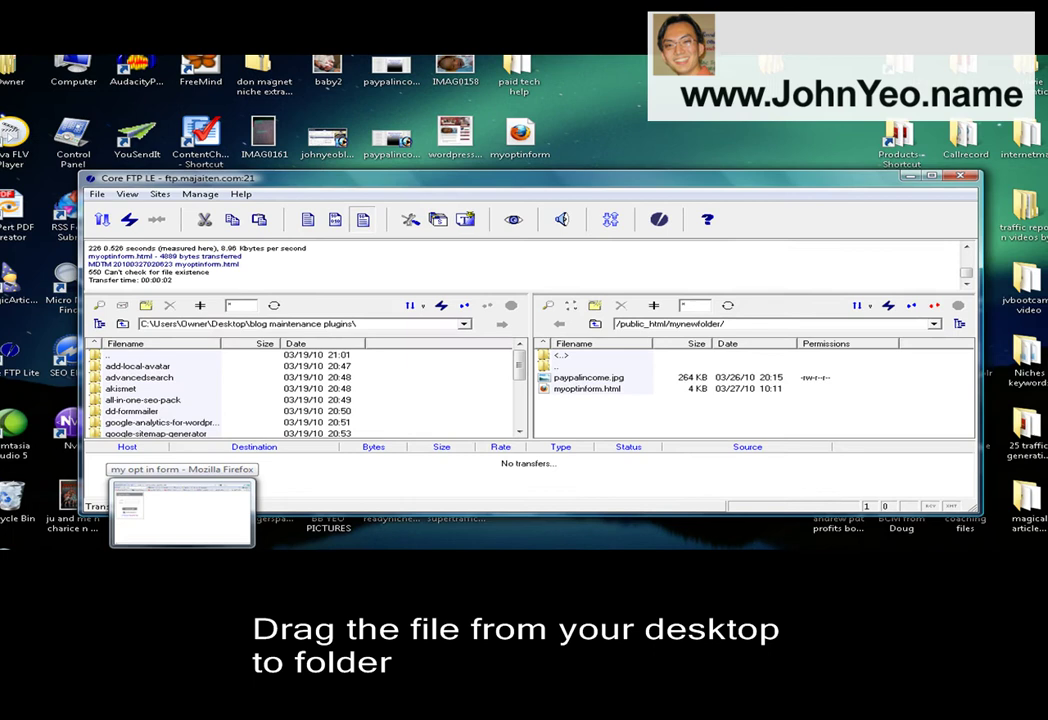
pyautogui.click(124, 526)
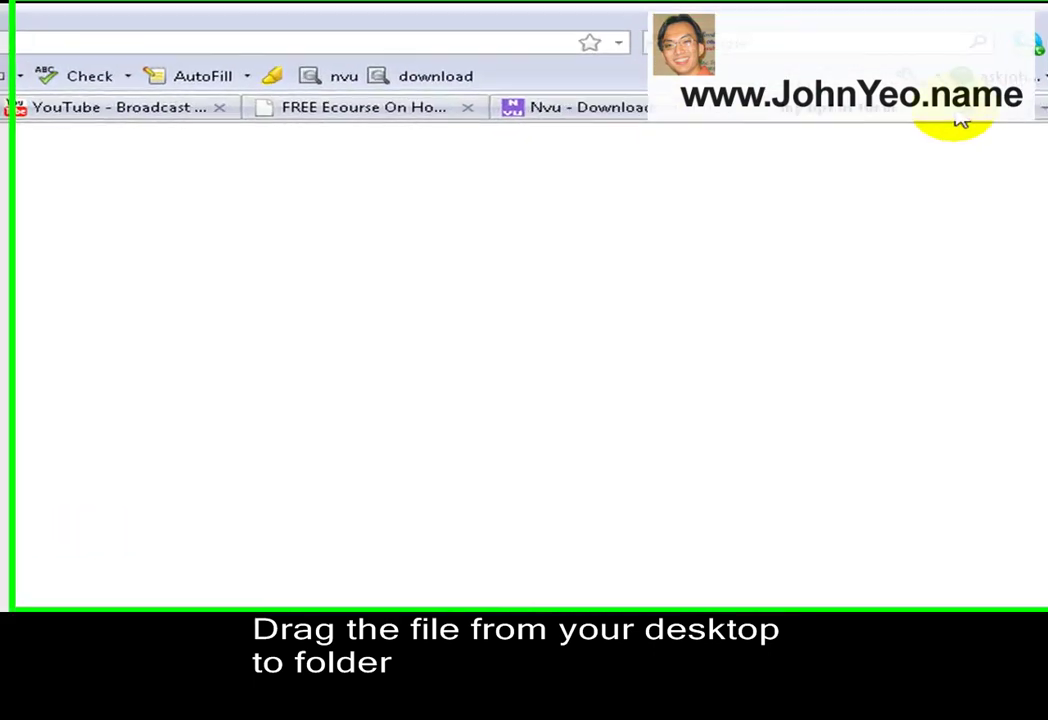
pyautogui.click(100, 35)
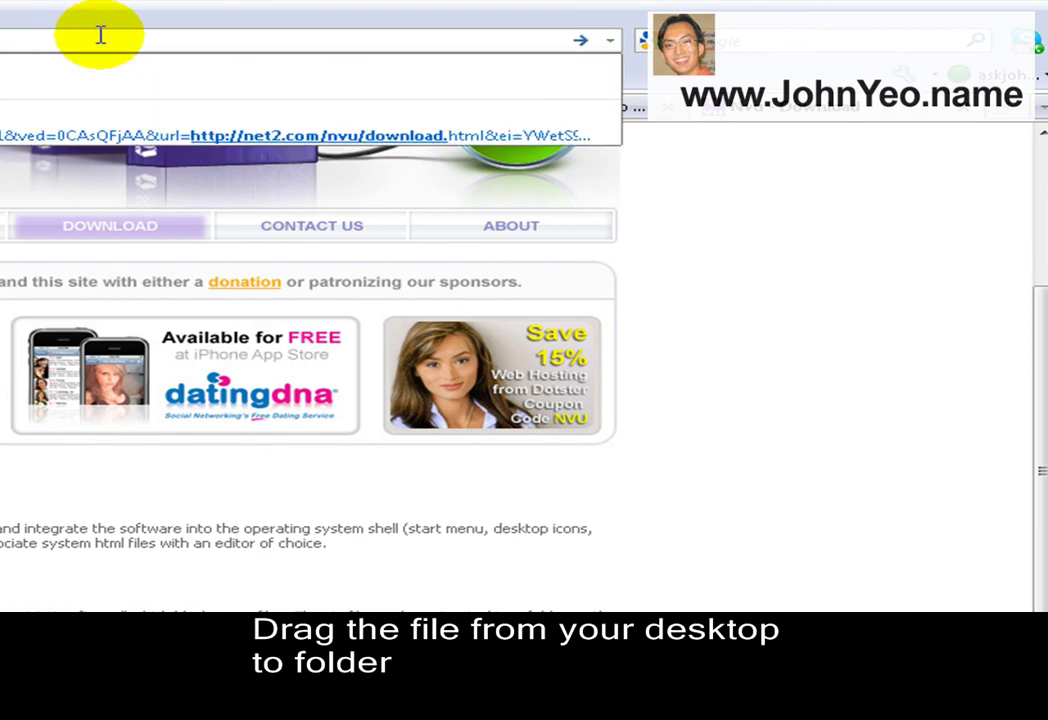
pyautogui.write('maja')
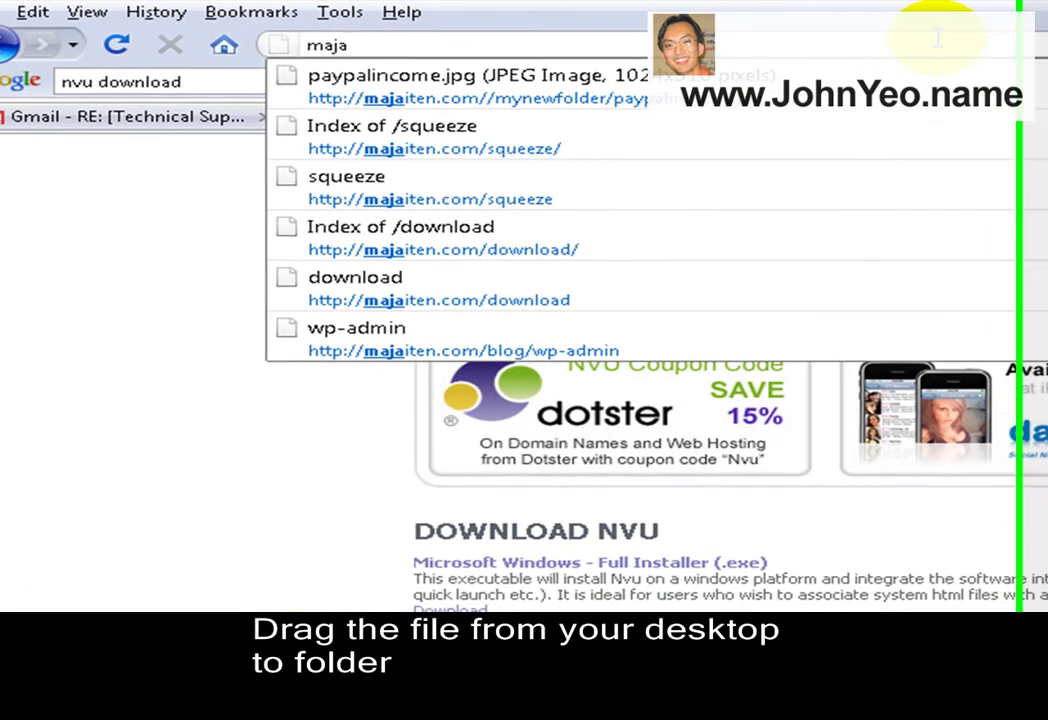
pyautogui.press('Down')
pyautogui.press('BackSpace')
pyautogui.press('BackSpace')
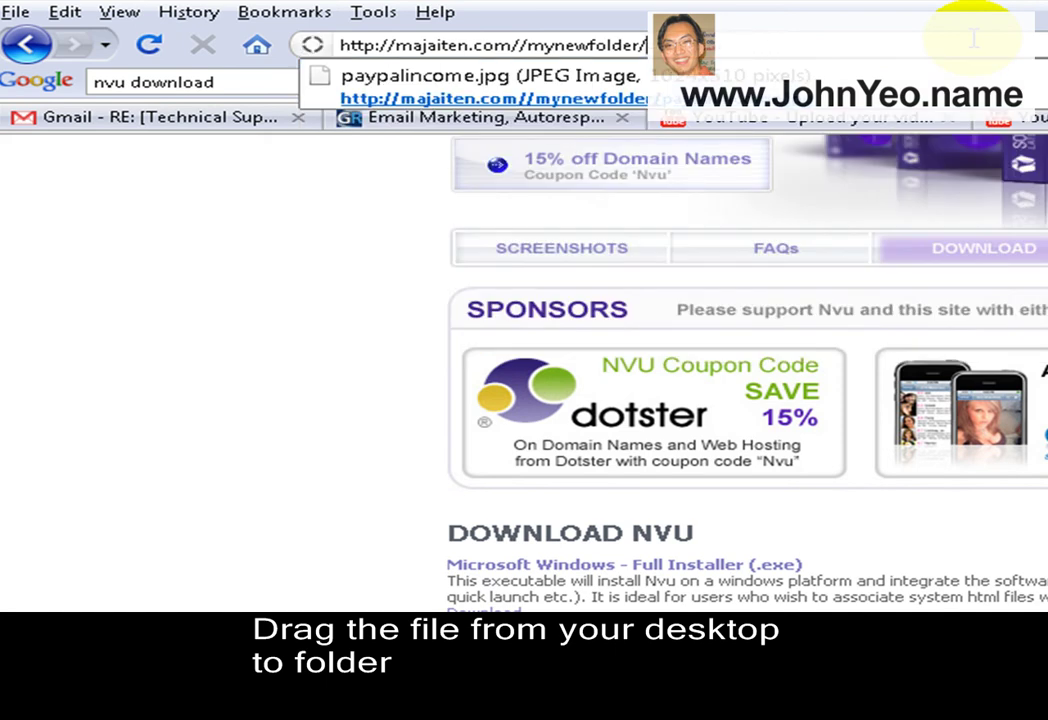
pyautogui.press('Return')
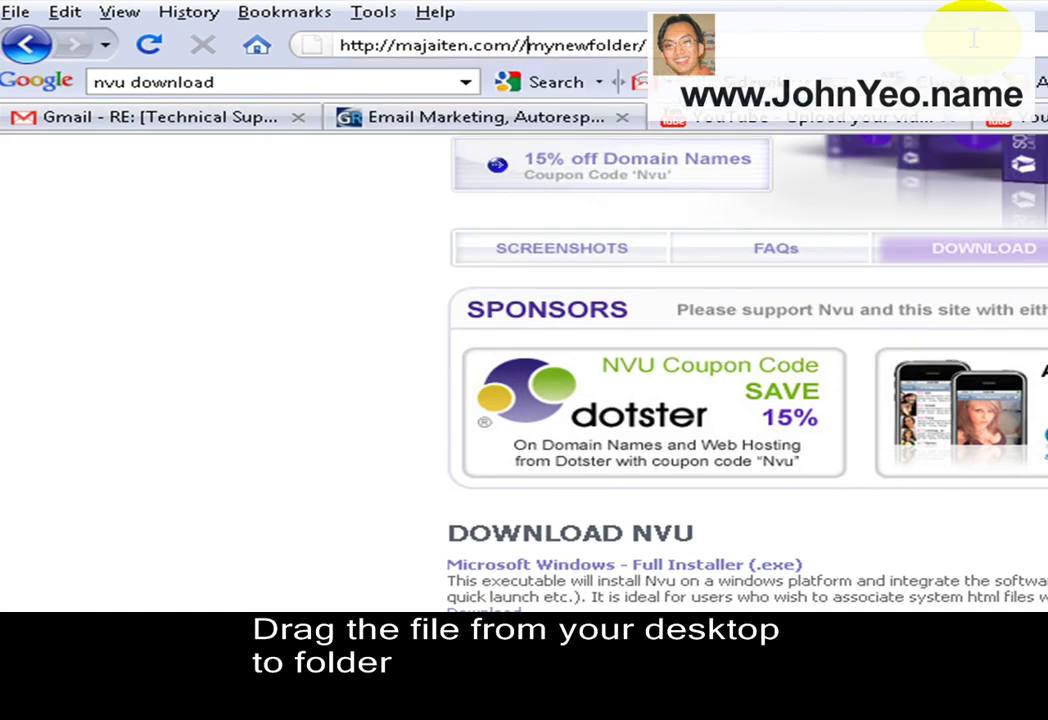
pyautogui.press('BackSpace')
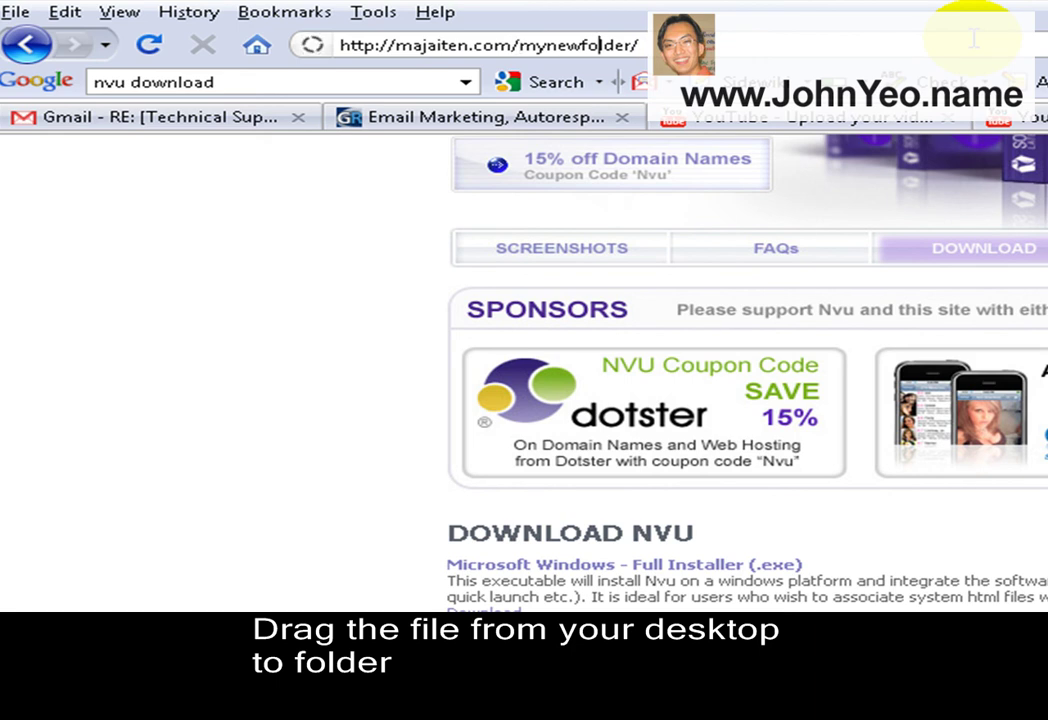